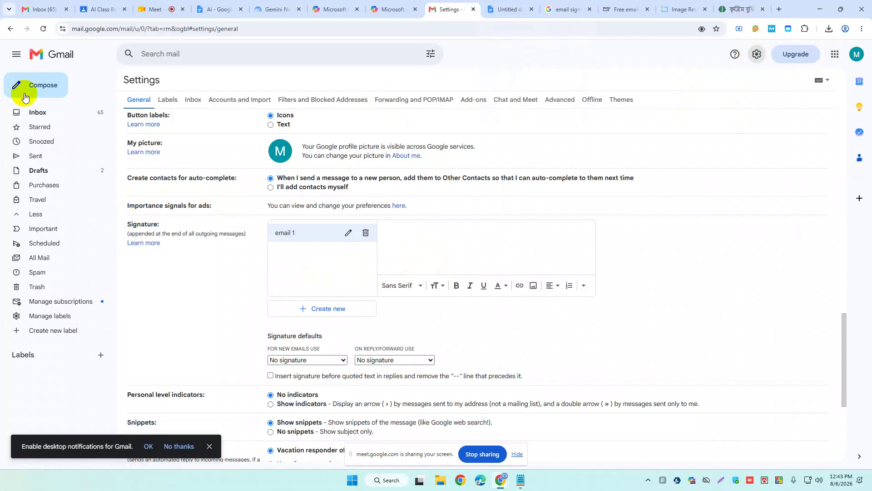
Step: Reload Gmail's General settings page and go to its Signature section
left_click(44, 30)
left_click(45, 30)
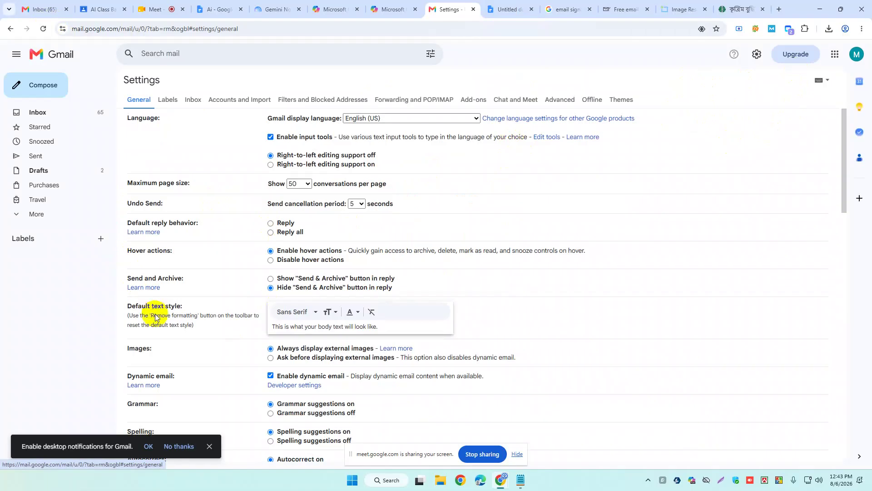
scroll(161, 363, "down", 3)
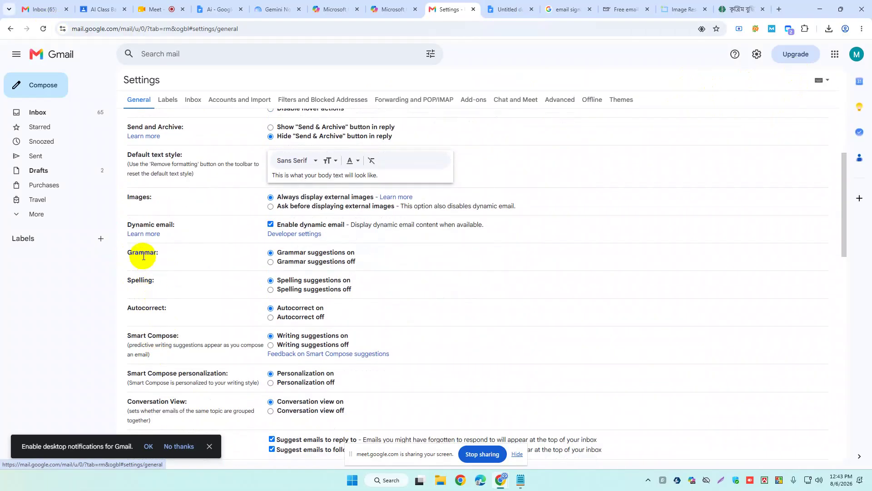
scroll(157, 318, "down", 3)
scroll(156, 305, "down", 7)
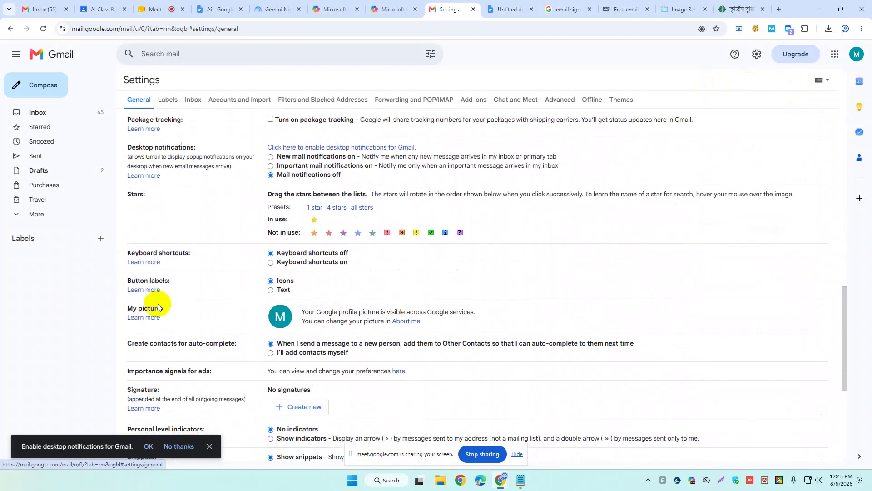
scroll(157, 305, "down", 5)
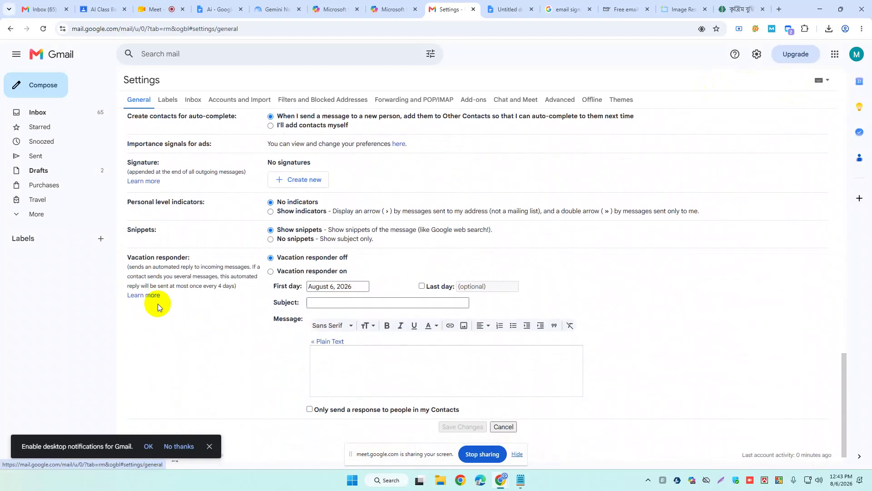
scroll(150, 268, "up", 3)
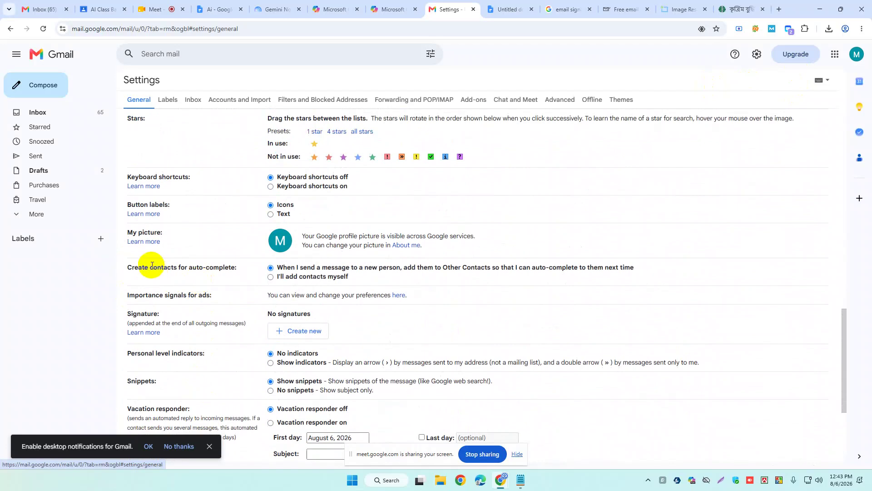
left_click_drag(132, 312, 169, 314)
left_click(169, 313)
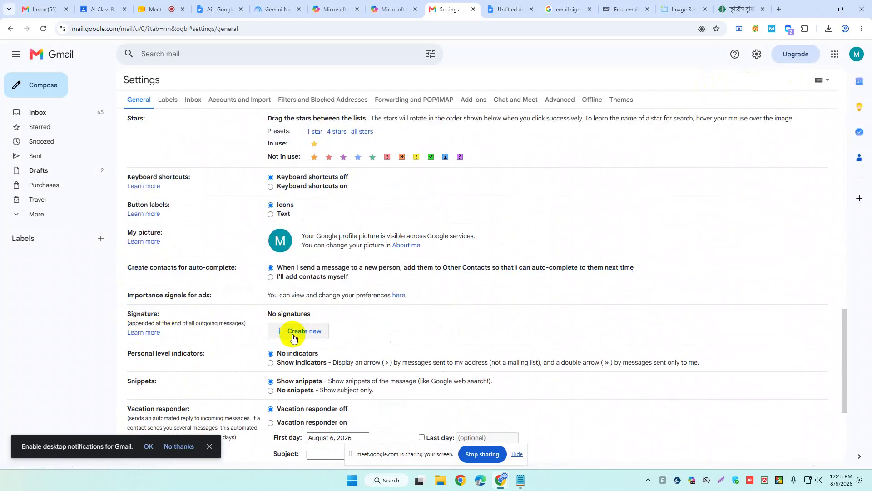
Step: Create a new signature named "email 1" and look over its editor and signature defaults
left_click(291, 332)
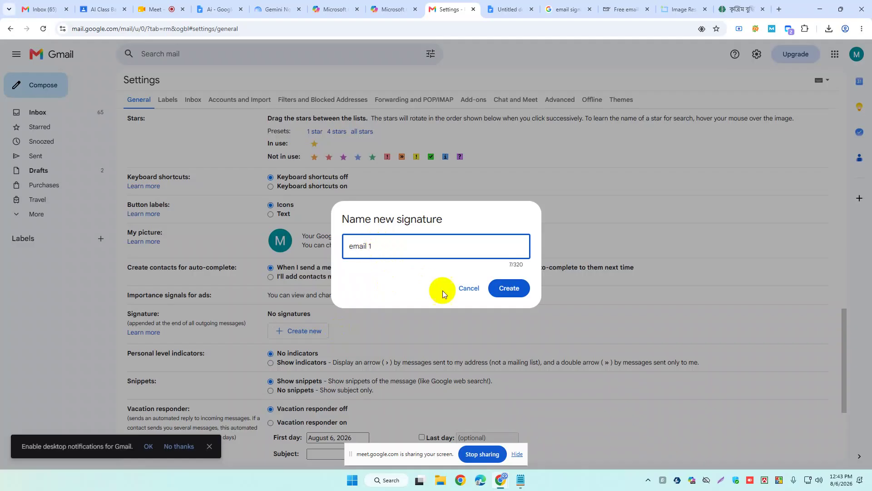
left_click(506, 297)
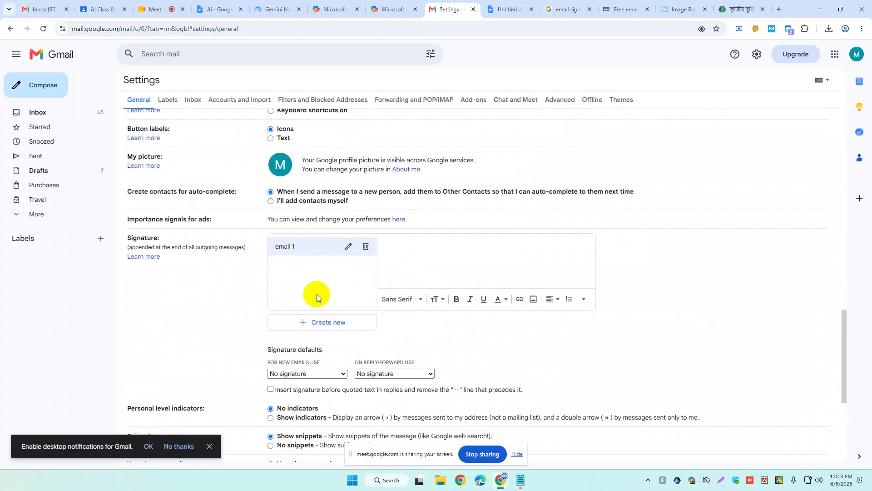
left_click(430, 241)
scroll(443, 262, "down", 5)
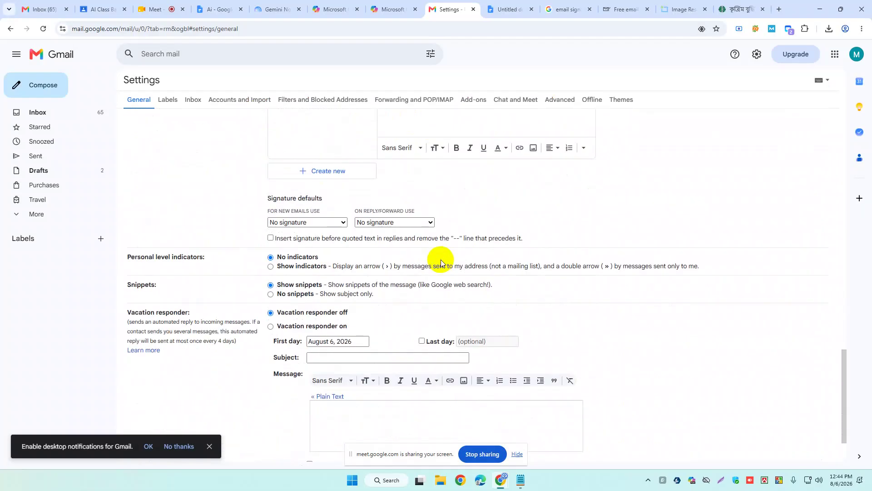
scroll(440, 260, "up", 5)
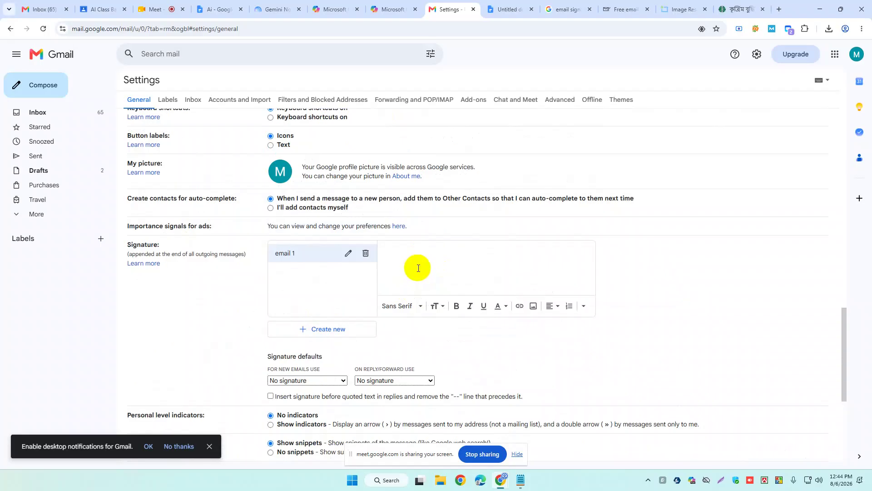
Step: Review the draft signature document, the email signature generator's photo placeholder, and the 116 x 116 image on ImageResizer
left_click(511, 8)
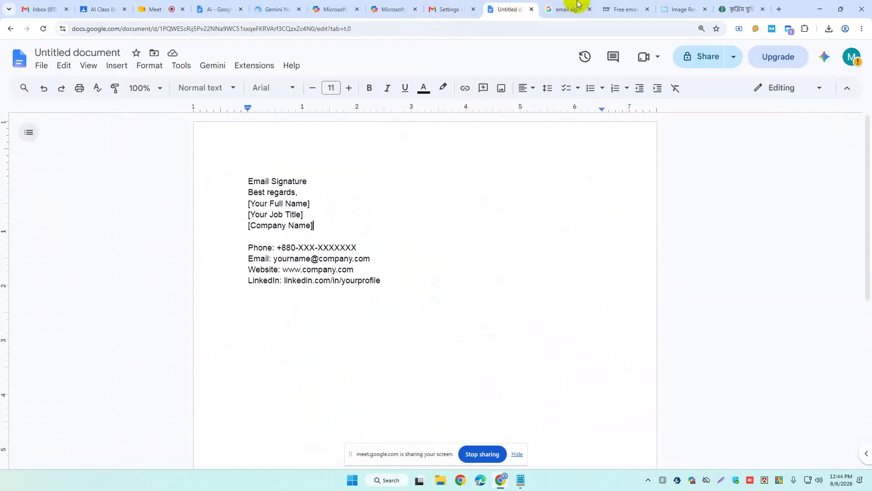
left_click(574, 4)
left_click(620, 8)
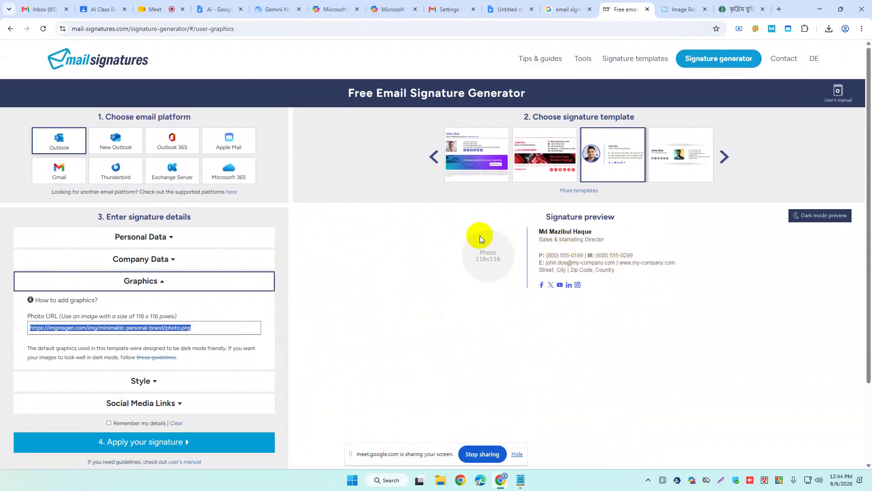
left_click(478, 249)
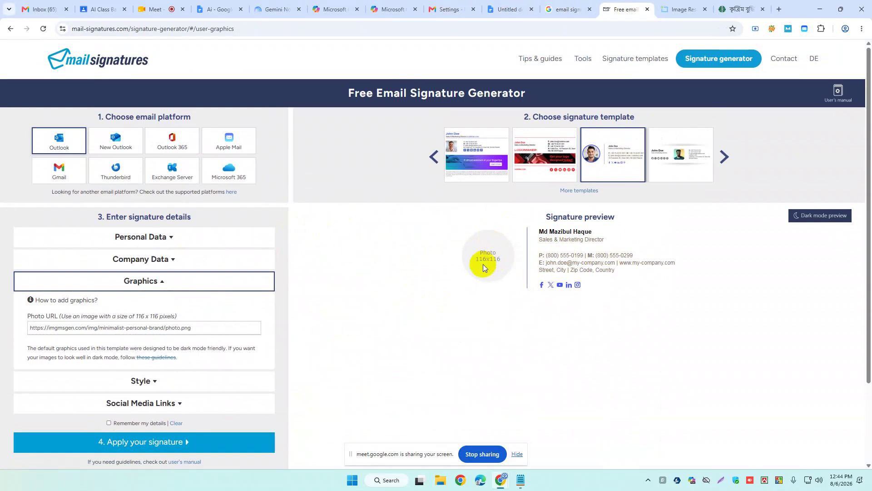
left_click(678, 5)
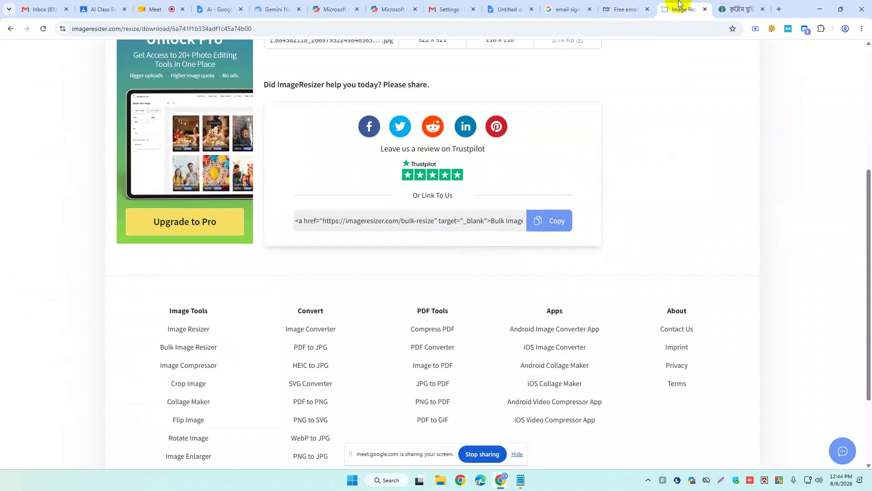
scroll(364, 231, "up", 5)
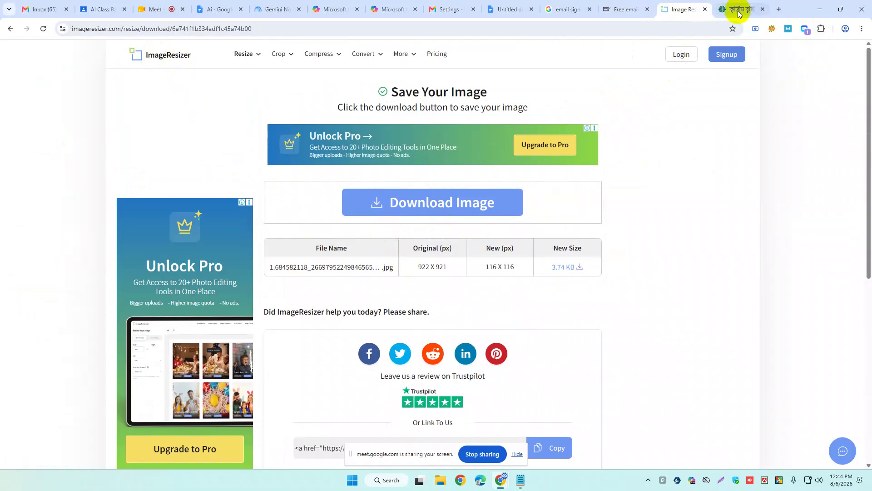
Step: Search for "imgur" in a new browser tab and open the Imgur website
left_click(779, 9)
left_click(517, 24)
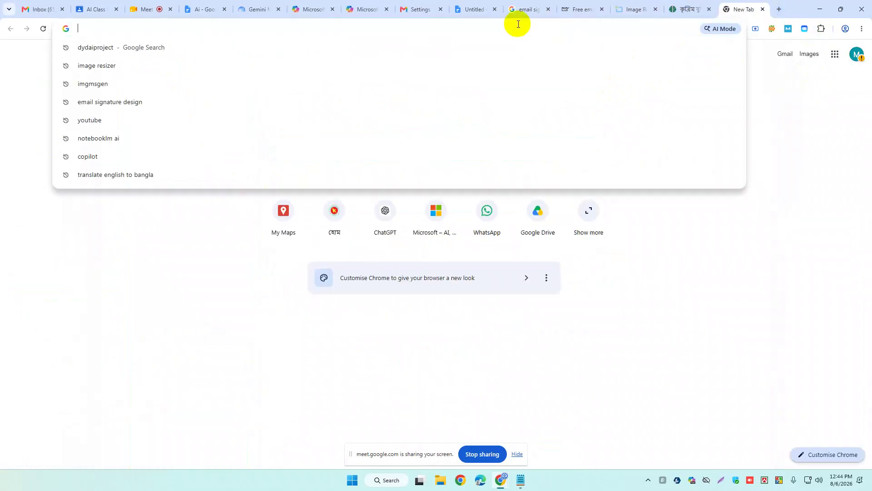
type("im")
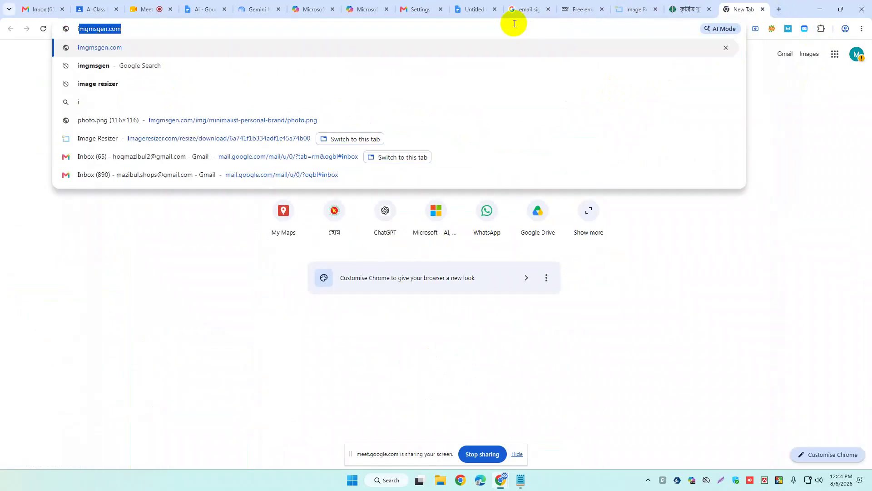
type("r")
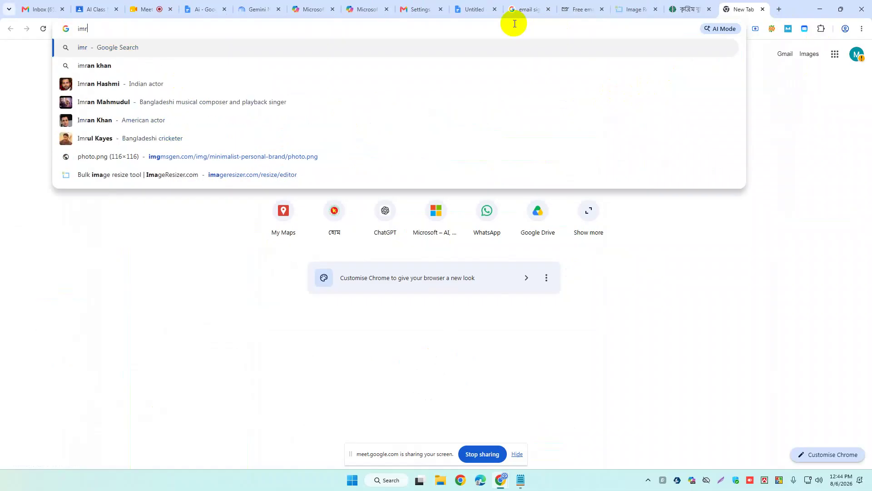
key("BackSpace")
type("gur")
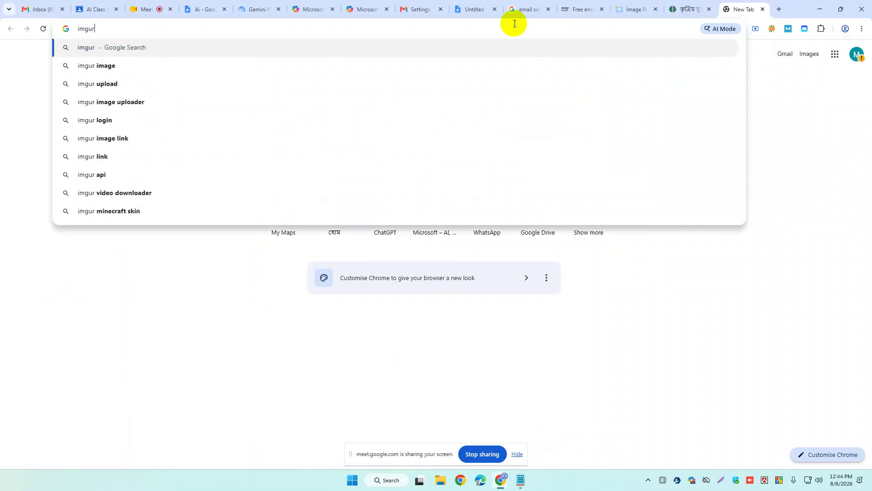
key("Return")
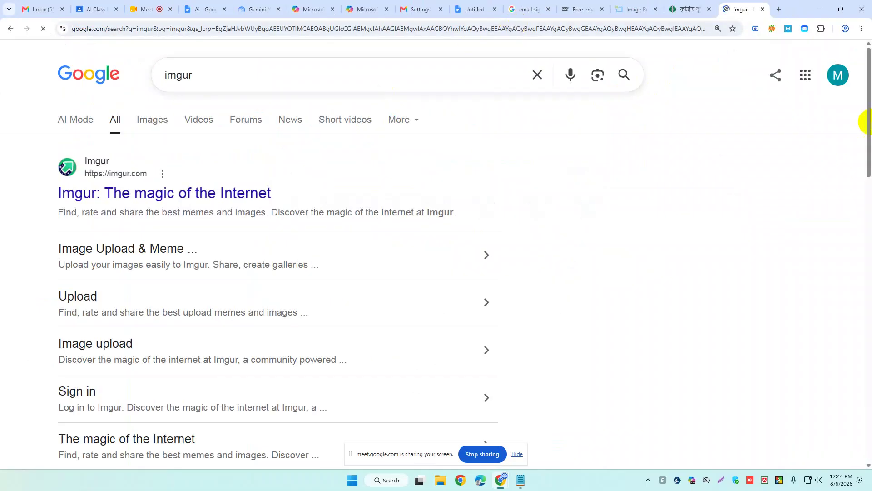
left_click(114, 195)
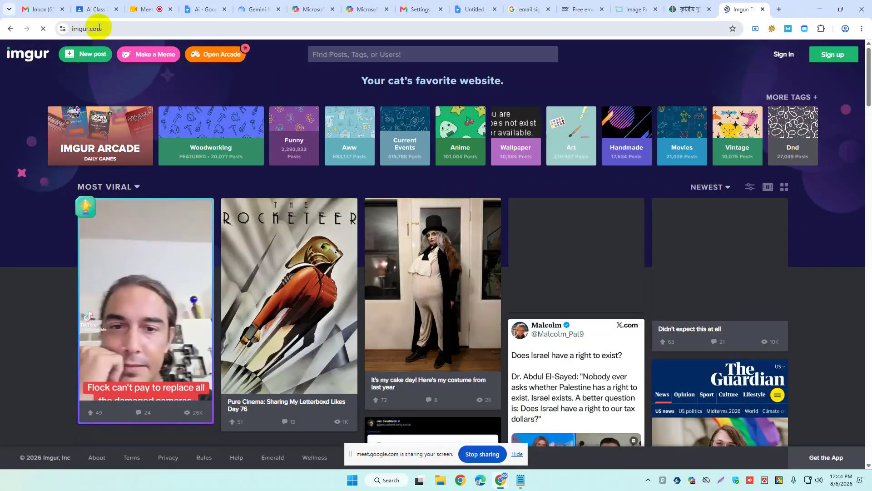
left_click(103, 28)
left_click_drag(104, 28, 49, 31)
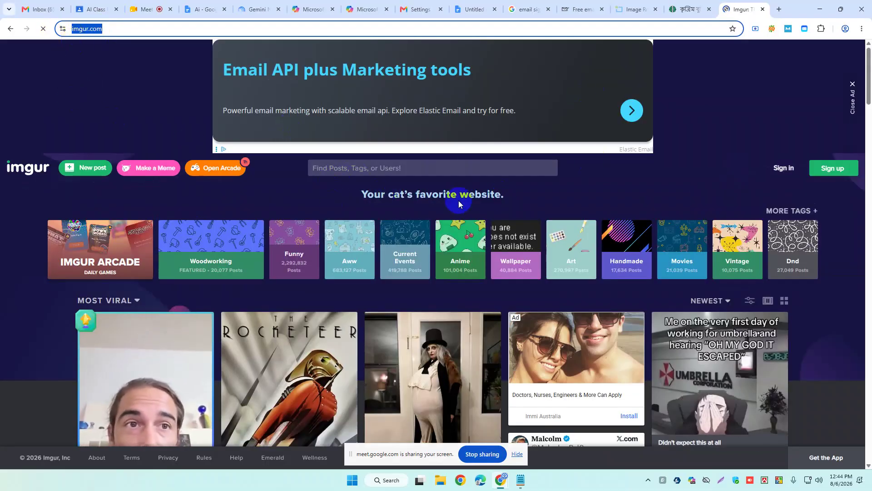
left_click(343, 169)
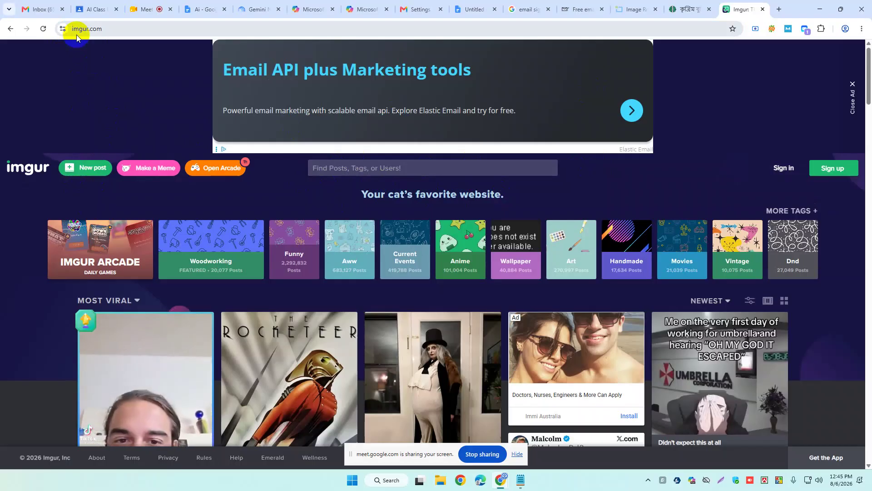
Step: Start a new Imgur post and try to upload today's portrait photo from the Downloads folder
left_click(89, 171)
left_click(439, 276)
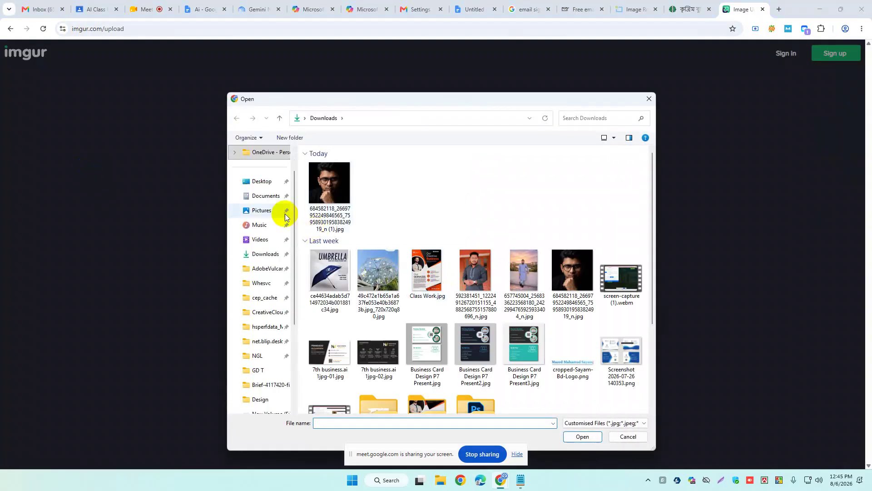
left_click(262, 199)
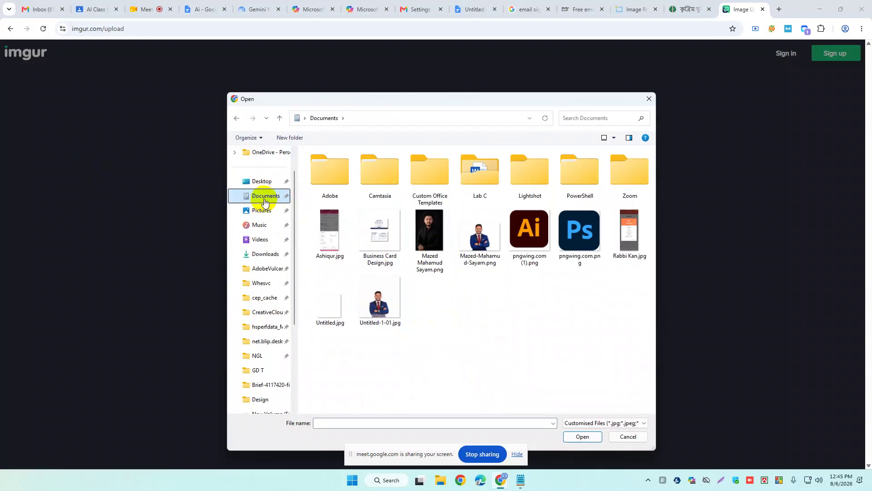
left_click(267, 253)
left_click(325, 178)
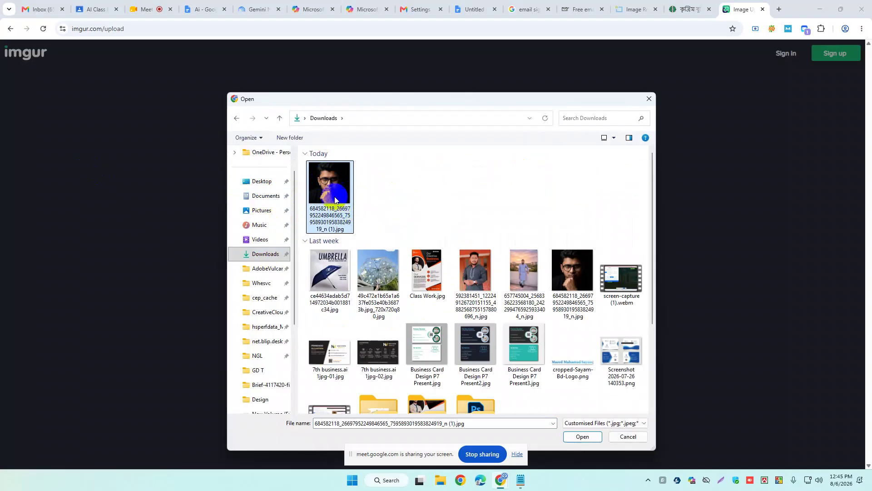
left_click(586, 437)
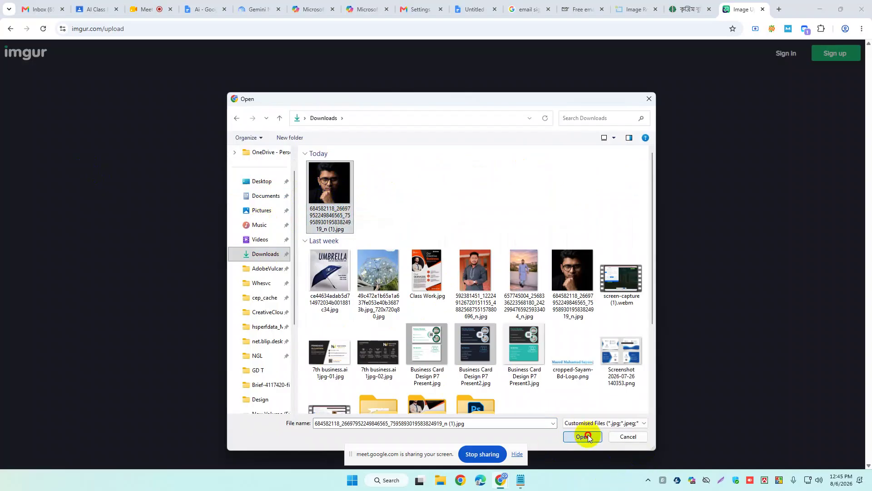
left_click(649, 98)
Step: Check the signature generator, return to the ImageResizer home page, and try to upload today's portrait photo from Downloads
left_click(583, 5)
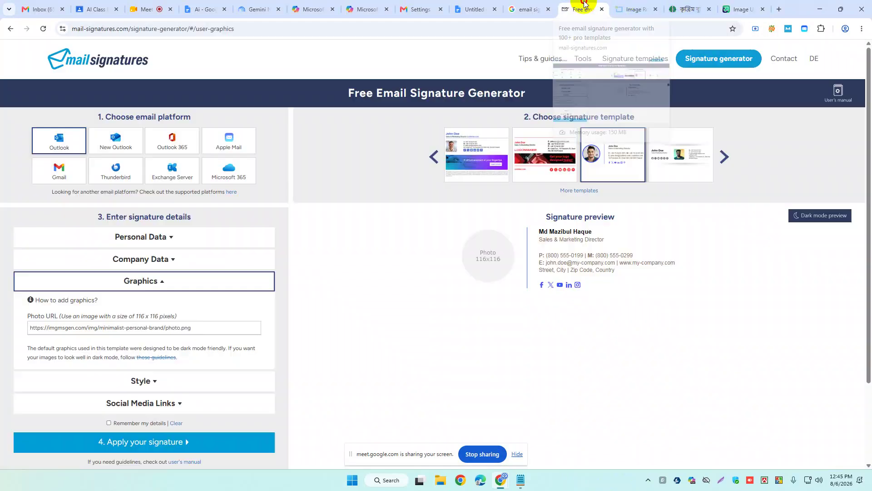
left_click(630, 6)
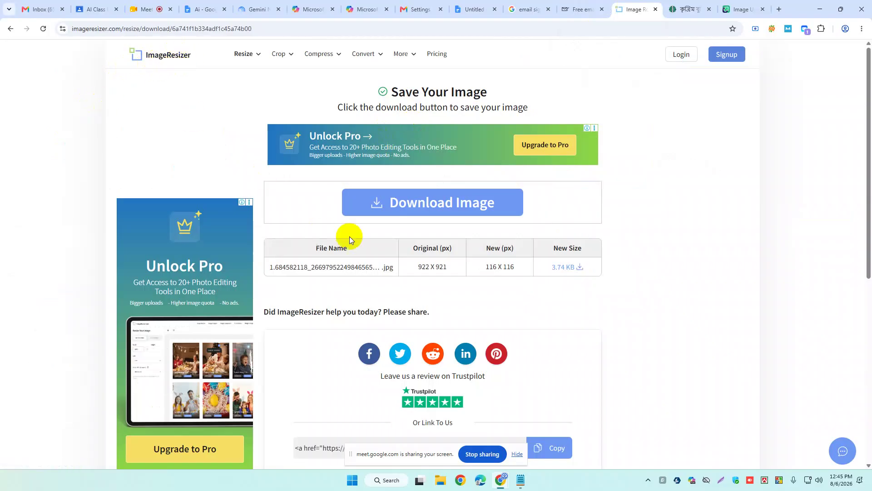
left_click(168, 55)
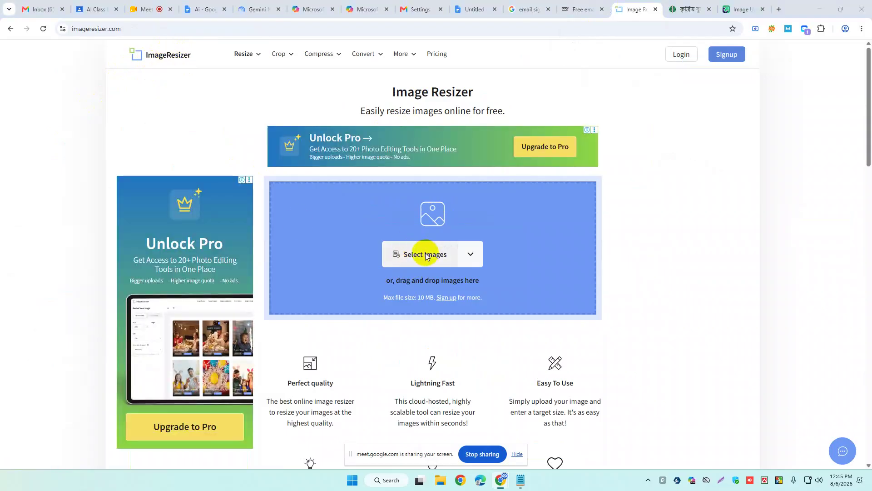
left_click(427, 254)
left_click(331, 175)
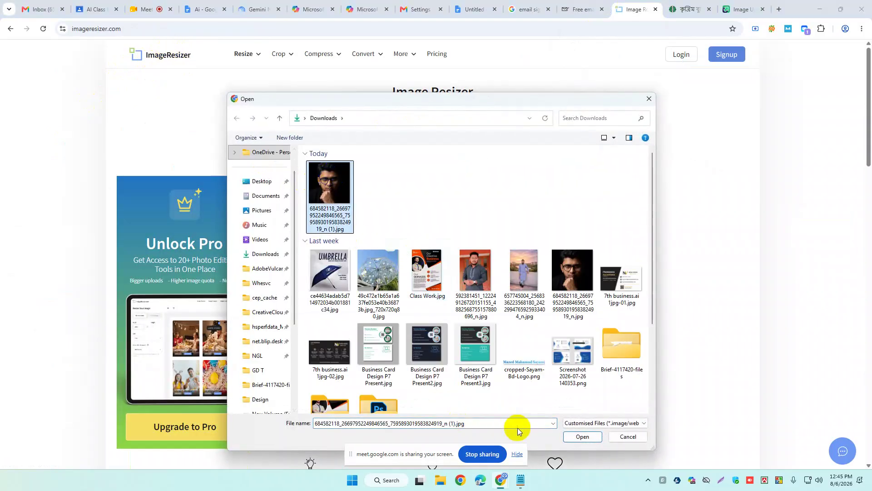
left_click(576, 436)
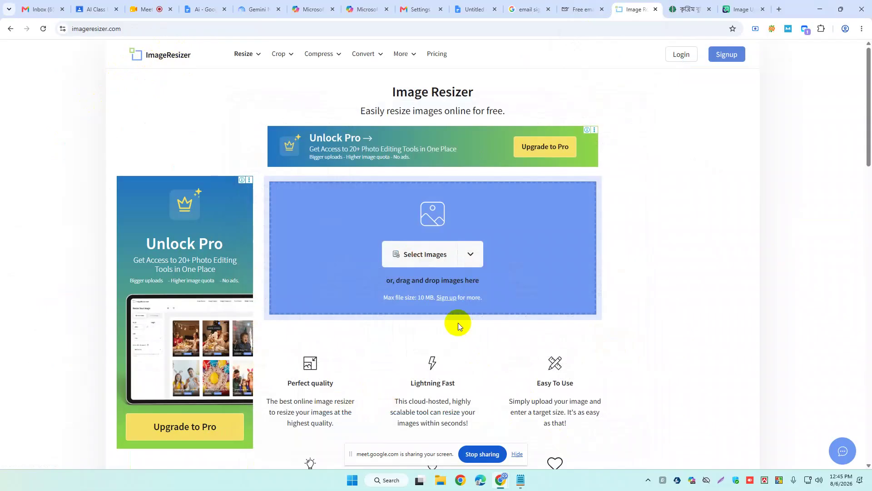
left_click(765, 85)
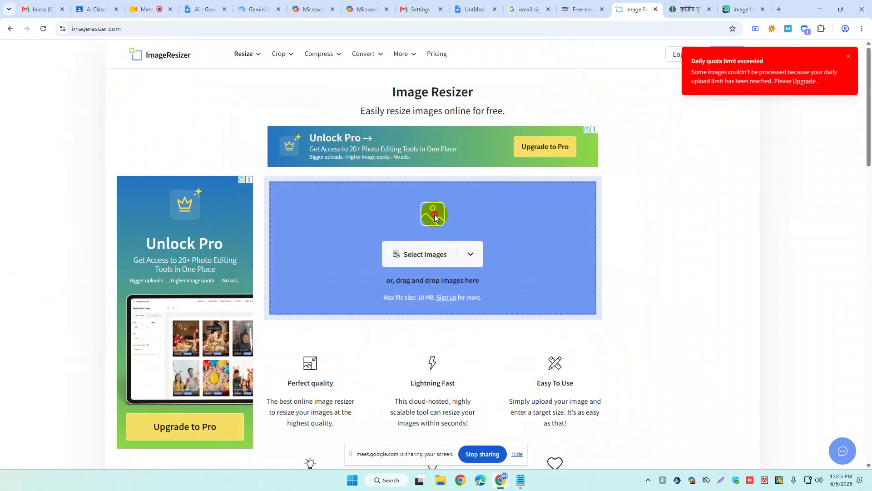
Step: Try to upload last week's portrait of the man in a suit from Downloads to ImageResizer
left_click(438, 256)
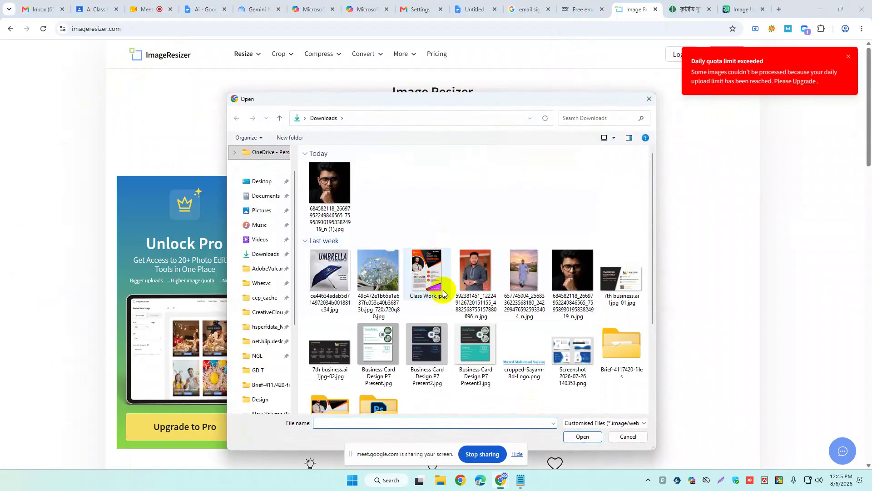
left_click(479, 277)
left_click(583, 436)
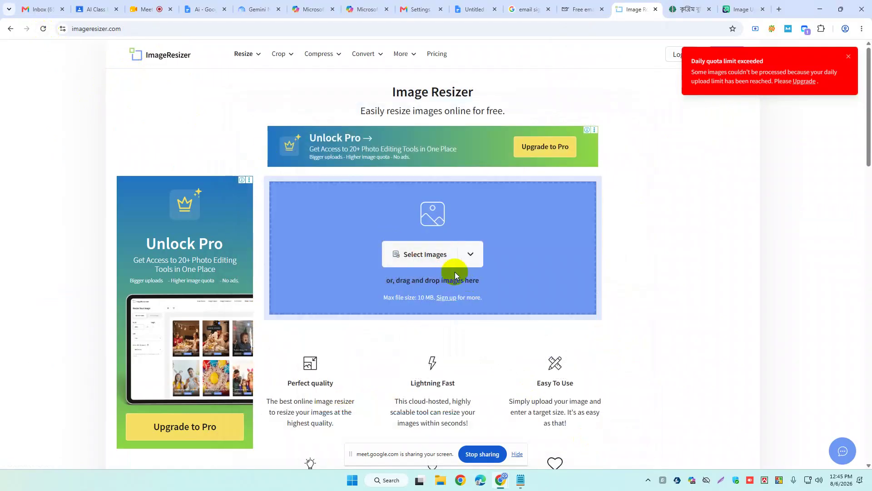
scroll(454, 272, "down", 3)
scroll(449, 259, "up", 3)
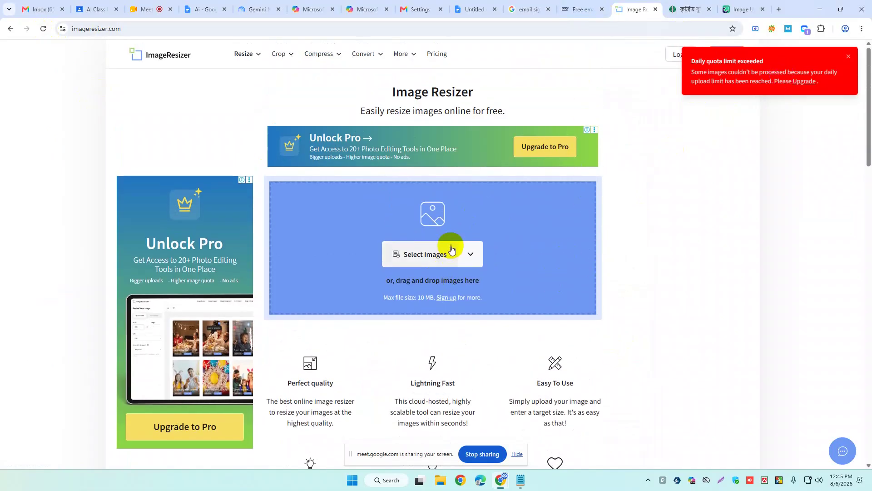
left_click(697, 4)
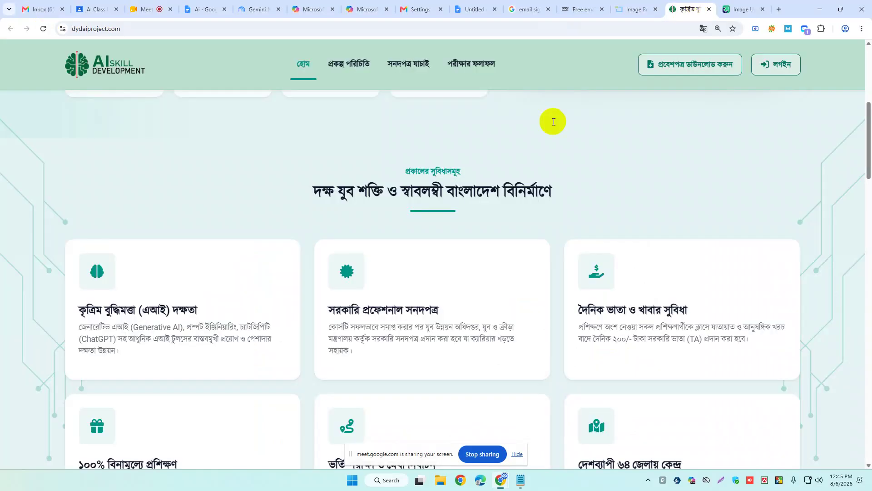
left_click(635, 5)
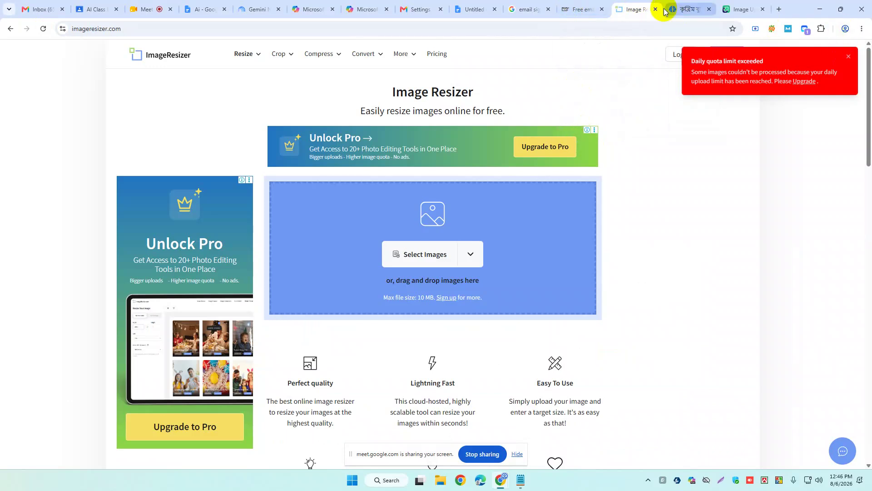
left_click(582, 8)
Step: Upload today's portrait photo from the Downloads folder to Imgur and copy the image's link
left_click(742, 6)
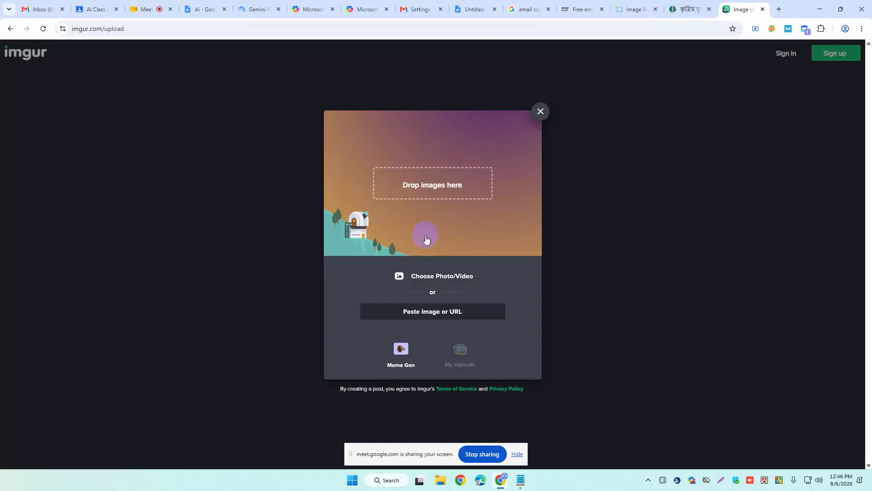
left_click(428, 284)
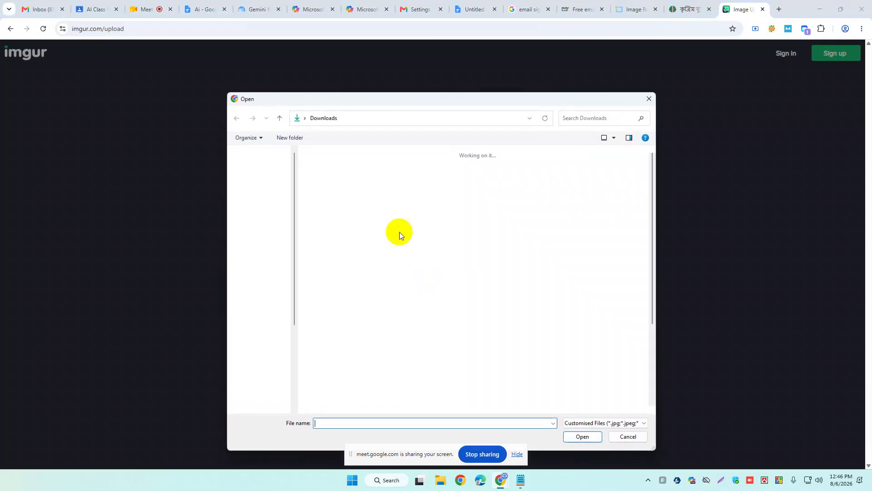
left_click(330, 224)
left_click(578, 437)
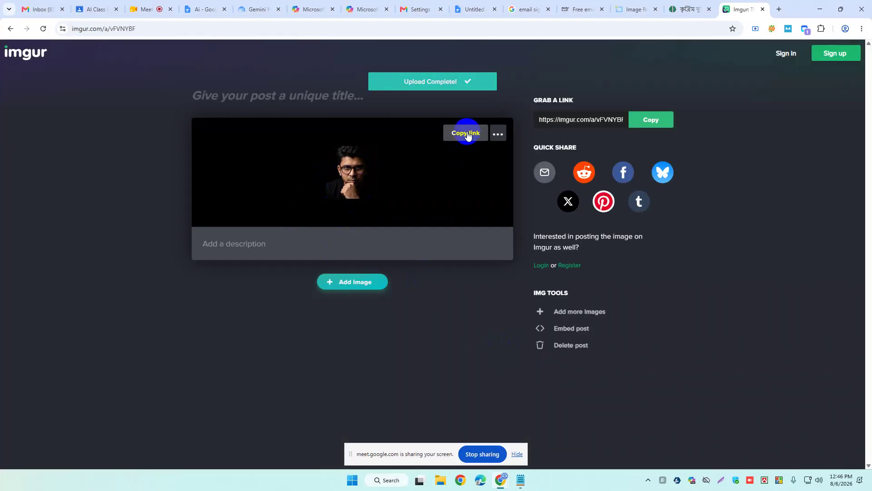
left_click(467, 139)
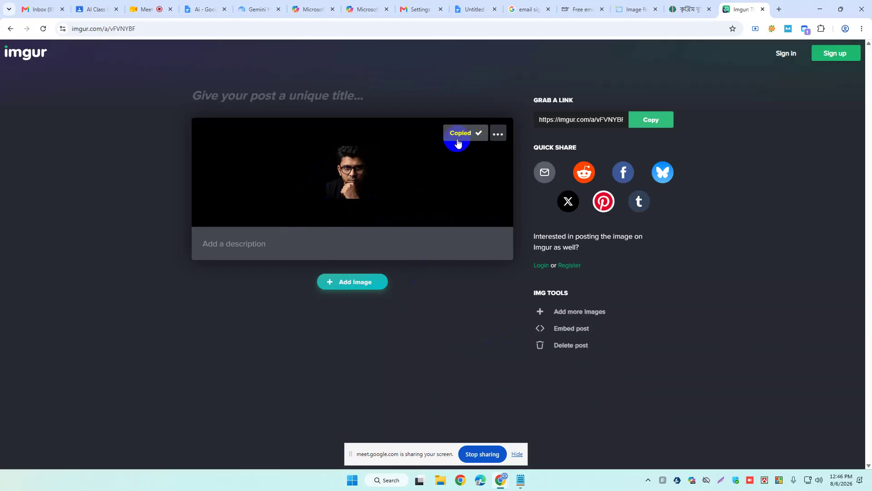
Step: Return to the signature generator and replace the default Photo URL with the copied Imgur link
left_click(418, 7)
left_click(359, 5)
left_click(527, 8)
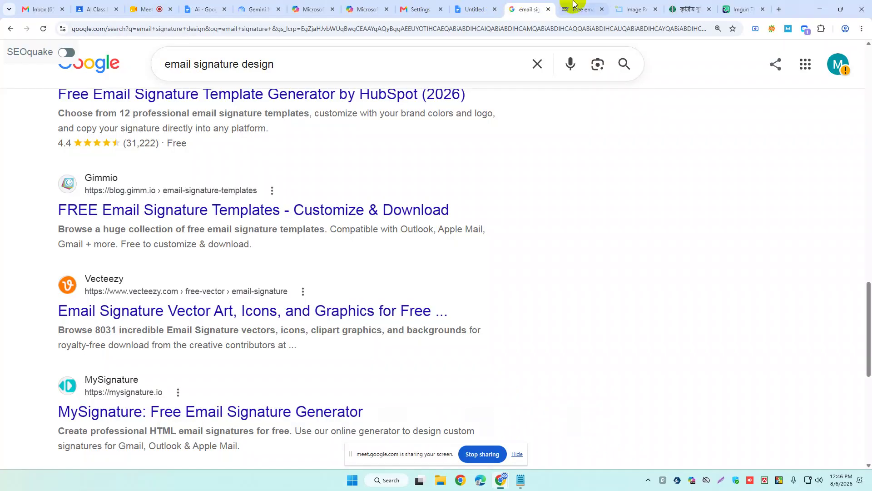
left_click(578, 8)
scroll(191, 295, "down", 2)
triple_click(203, 251)
scroll(273, 296, "up", 2)
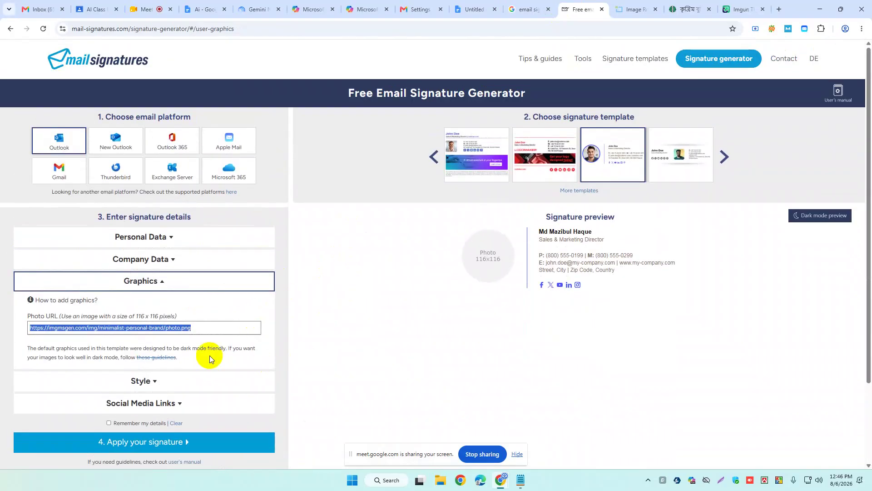
key("ctrl+v")
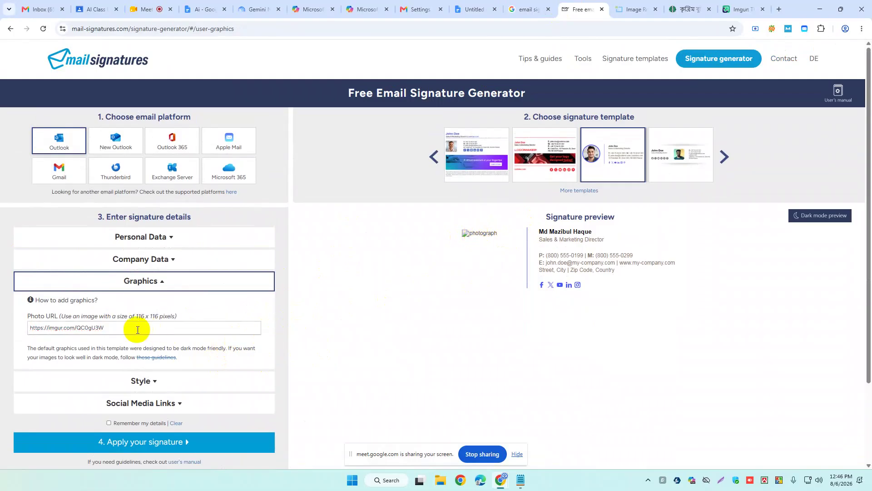
triple_click(114, 332)
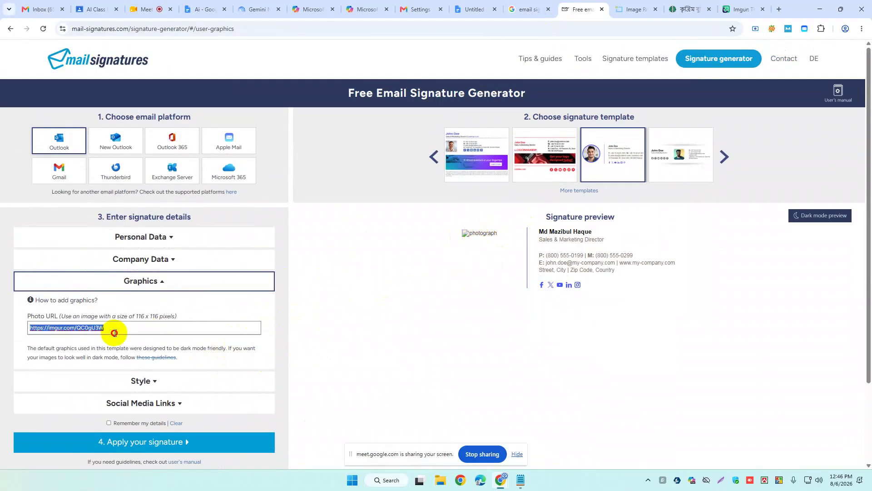
left_click(464, 235)
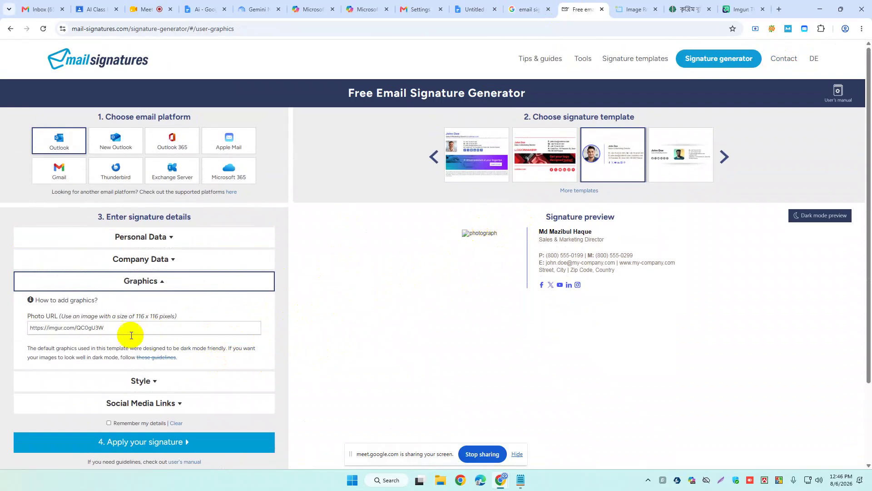
Step: Open Blogger from the Google apps in a new browser tab
left_click(779, 9)
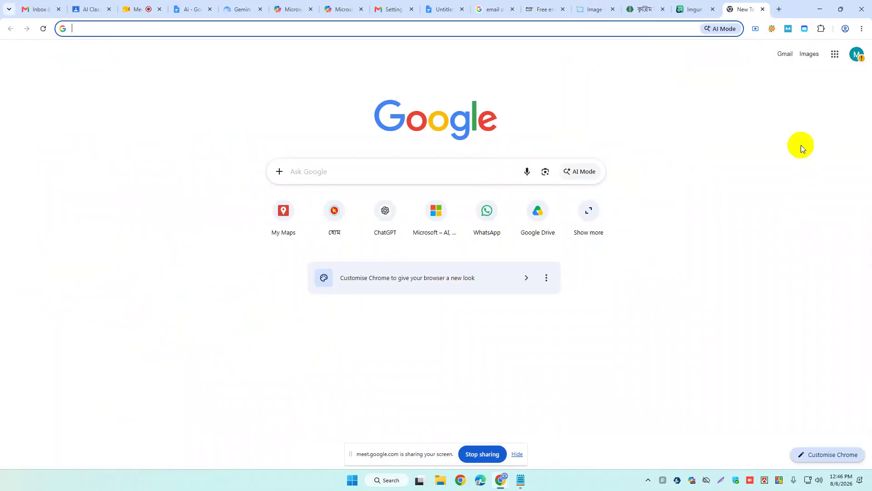
left_click(859, 55)
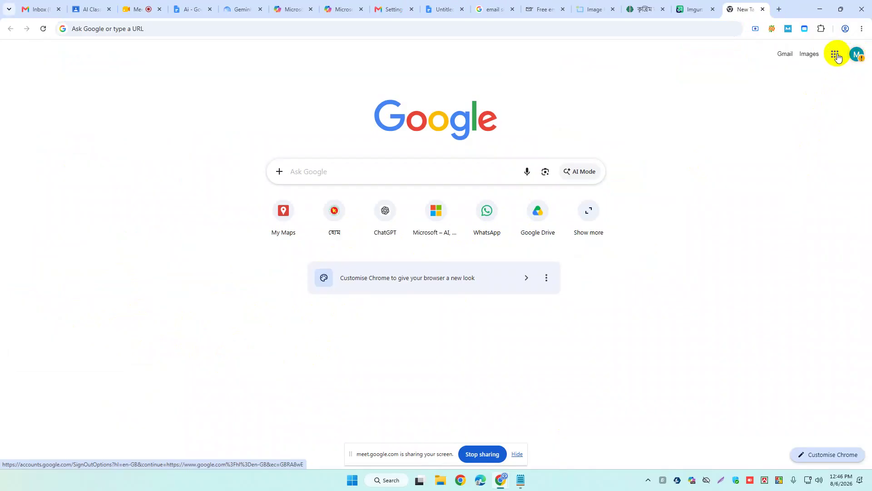
left_click(838, 57)
left_click(835, 59)
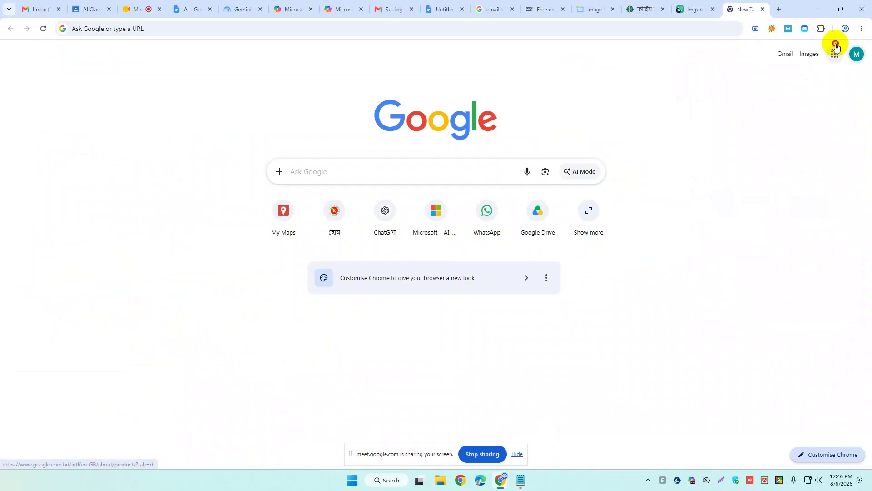
left_click(834, 54)
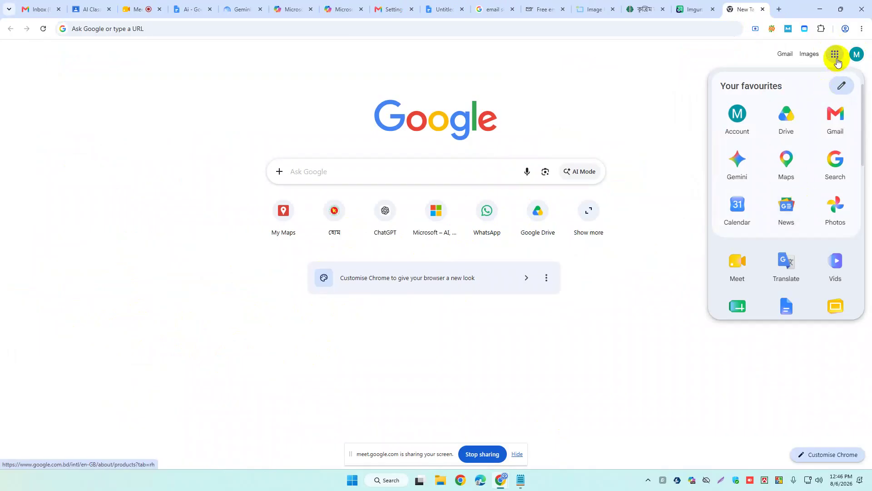
scroll(825, 165, "down", 3)
scroll(822, 201, "down", 3)
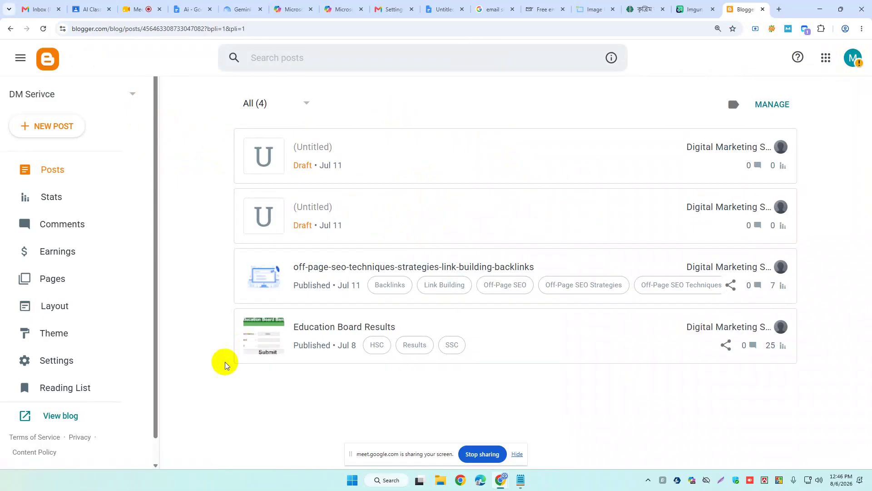
Step: Create a new Blogger post and insert today's portrait photo from the Downloads folder into its body
left_click(70, 132)
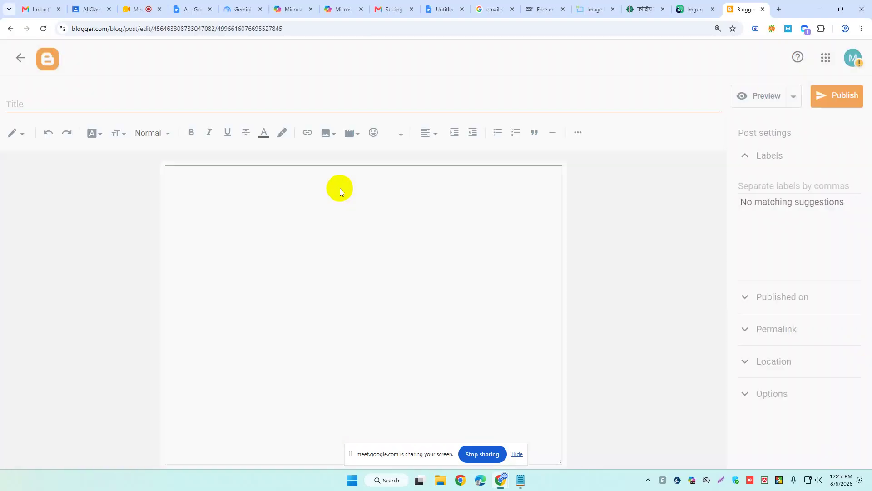
left_click(271, 191)
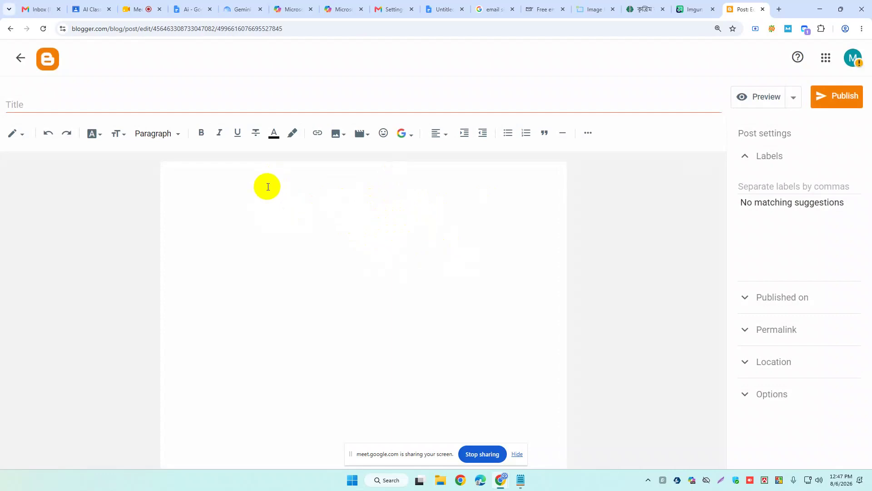
left_click(338, 134)
left_click(359, 159)
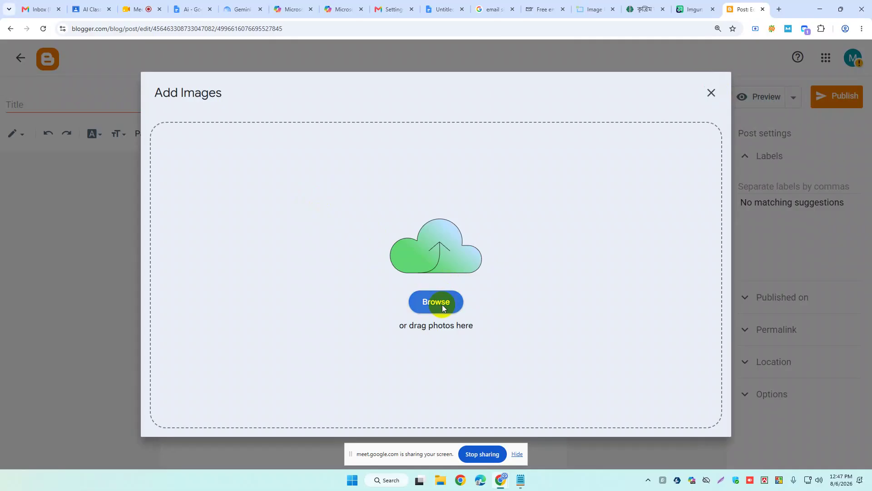
left_click(443, 305)
left_click(330, 186)
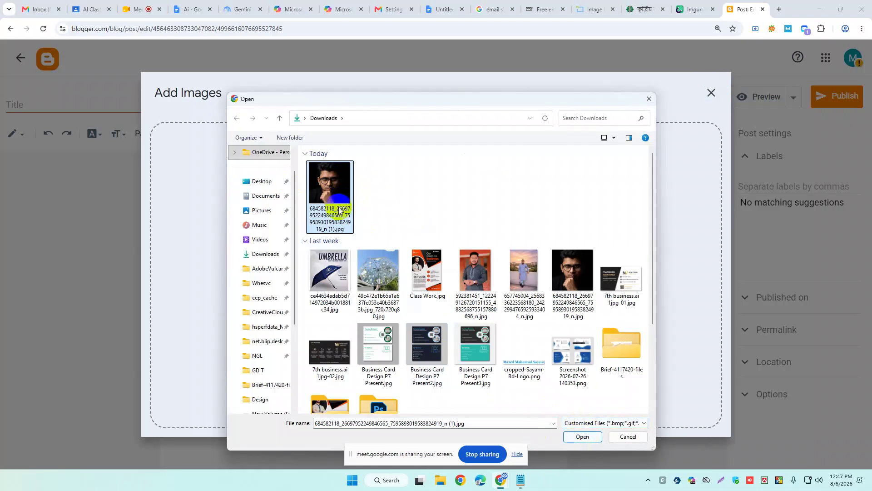
left_click(568, 436)
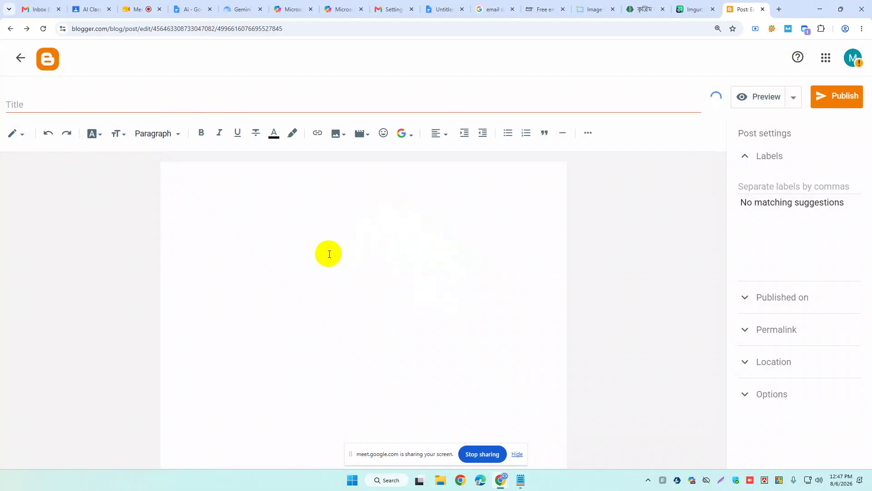
Step: Show the post's HTML code and copy the portrait's full image address from the href attribute
left_click(204, 203)
left_click(382, 211)
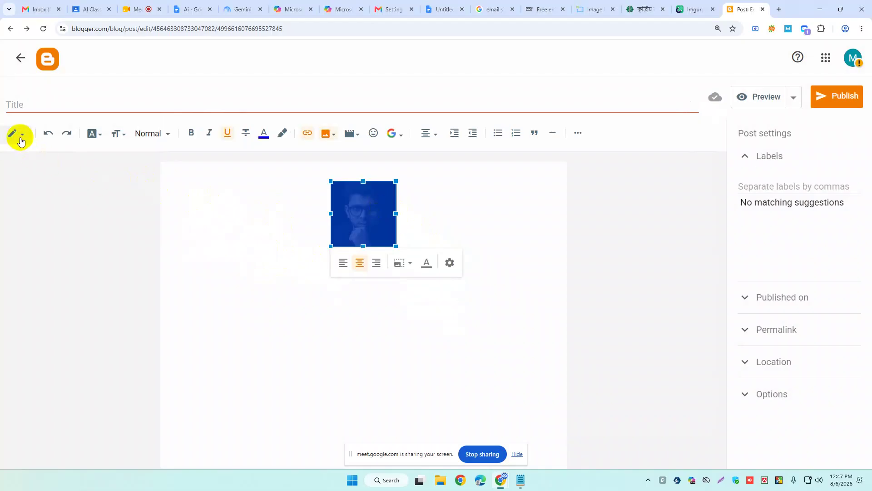
left_click(20, 141)
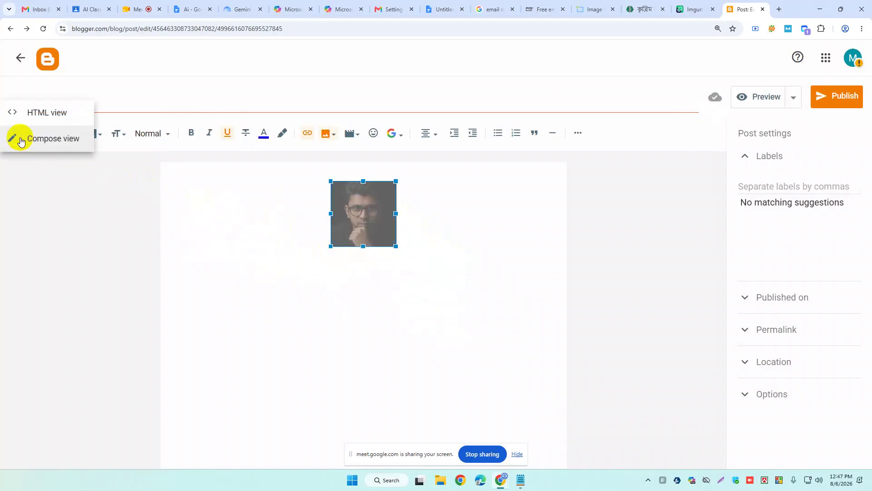
left_click(63, 119)
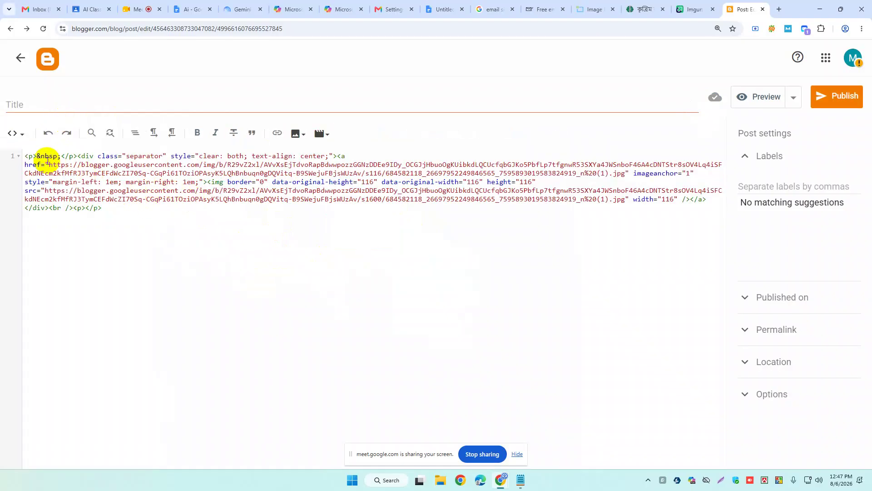
left_click_drag(49, 164, 626, 173)
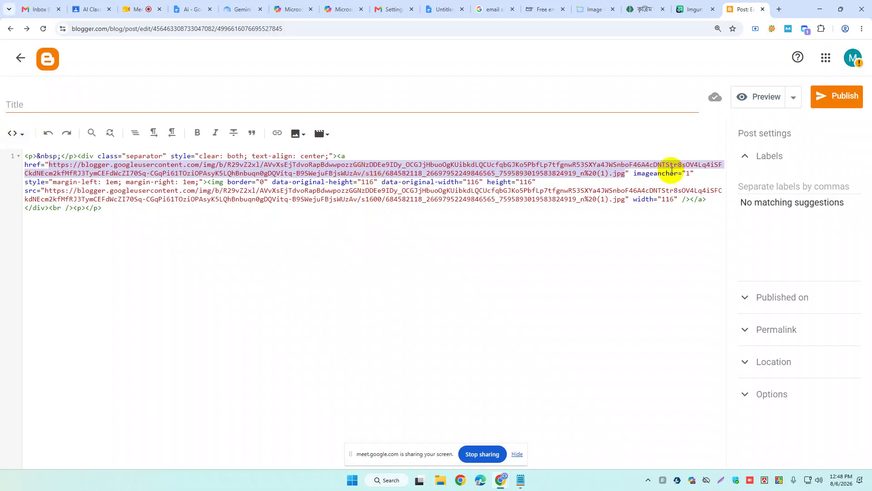
right_click(542, 169)
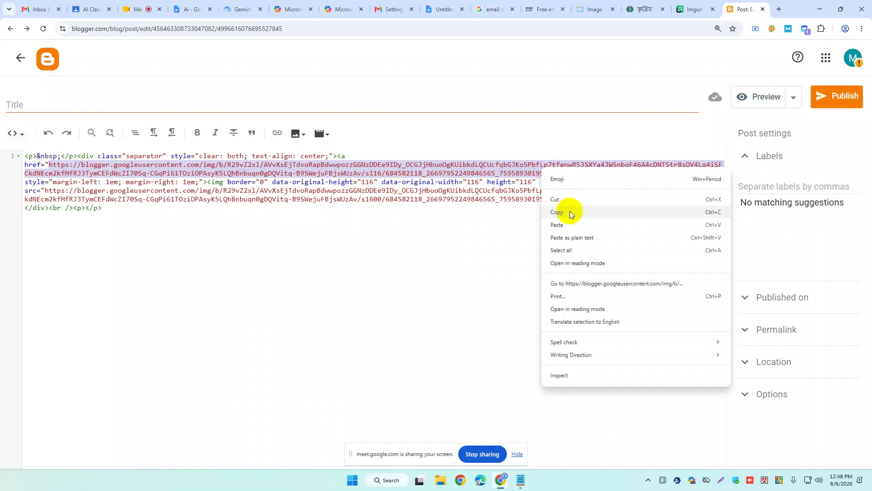
left_click(568, 213)
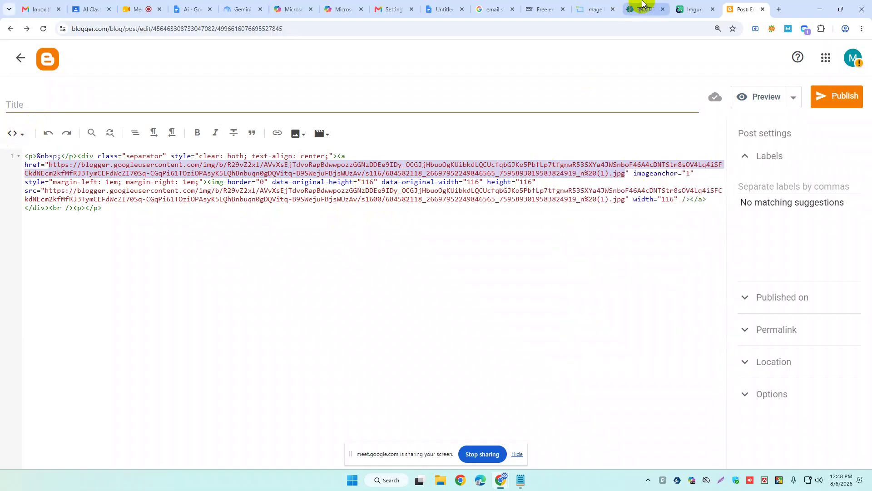
Step: Return to the signature generator and replace the Imgur link in the Photo URL with the copied Blogger image address
left_click(593, 7)
left_click(535, 7)
scroll(116, 365, "down", 2)
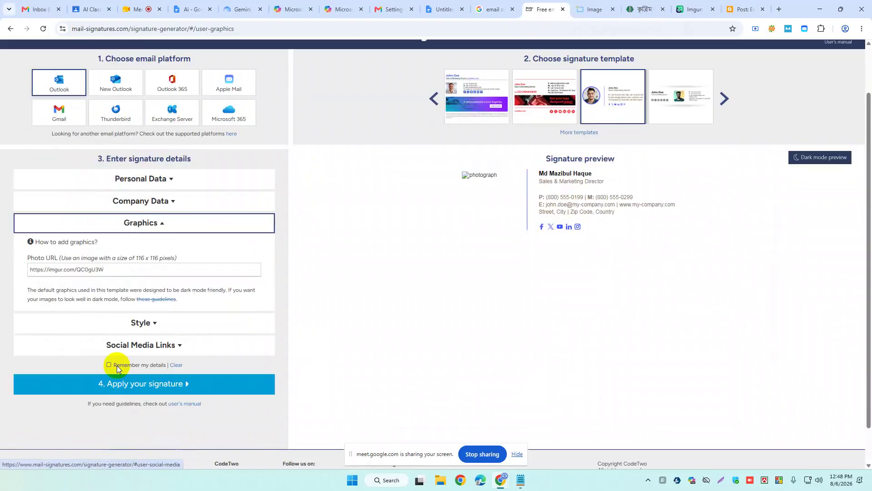
left_click_drag(111, 252, 1, 257)
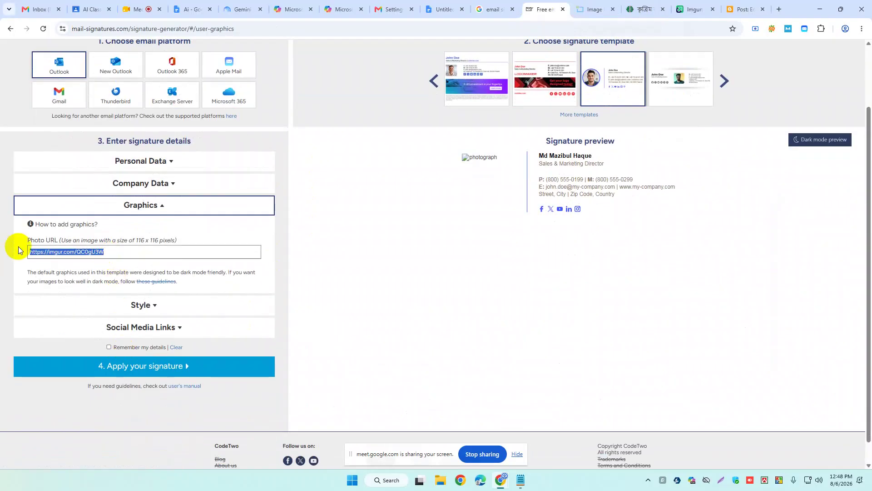
key("BackSpace")
key("ctrl+v")
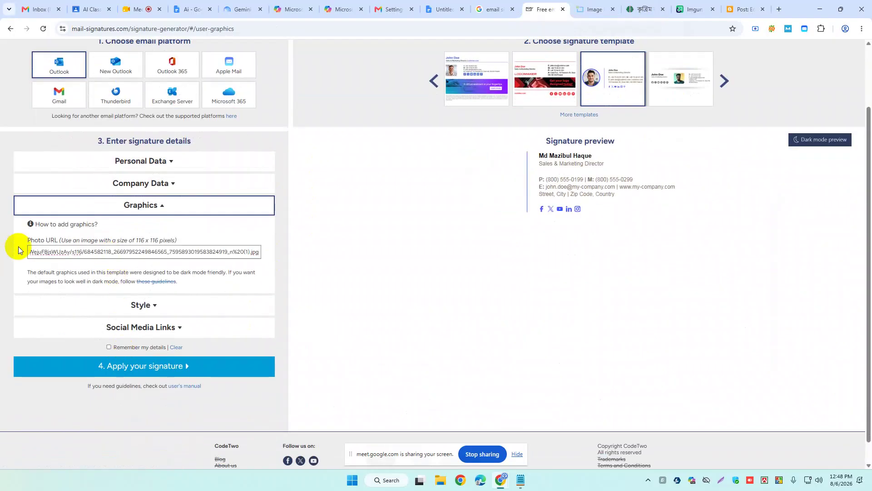
left_click(442, 230)
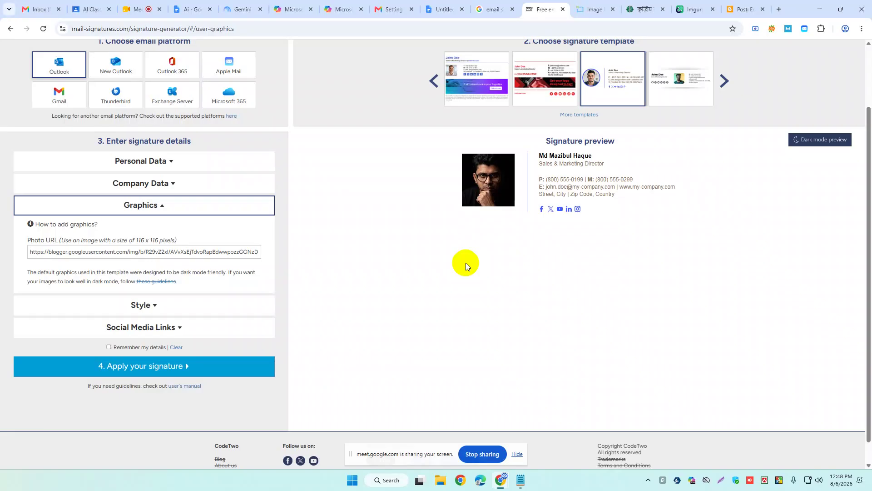
Step: Show the signature's social media link fields and review the Facebook address against the icons in the preview
scroll(274, 271, "down", 1)
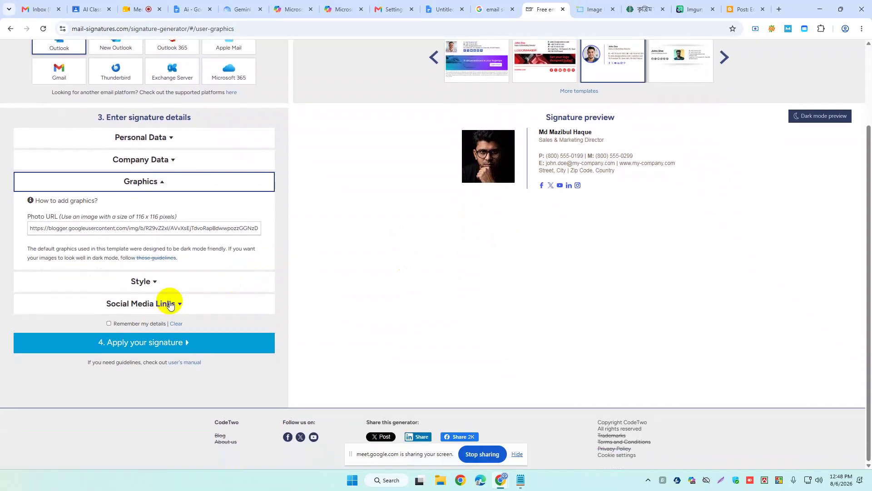
left_click(168, 303)
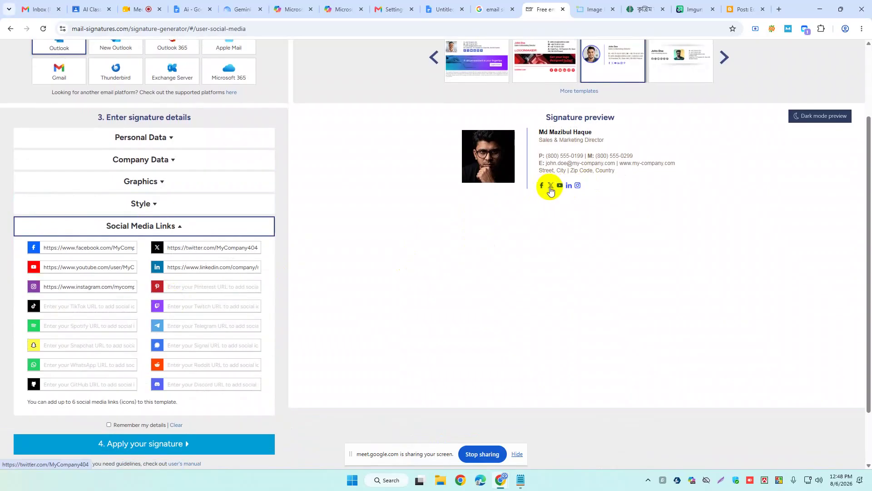
triple_click(116, 248)
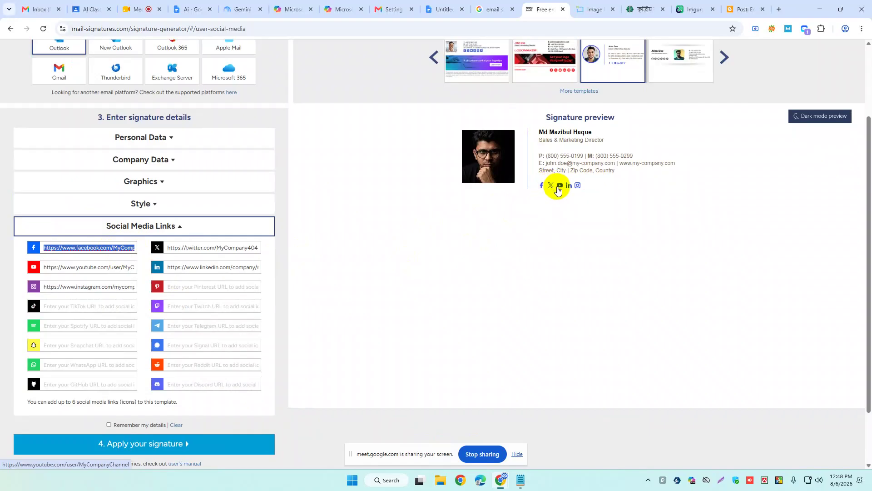
left_click(350, 253)
Step: Apply the finished signature in the generator and copy it to the clipboard
scroll(359, 249, "down", 3)
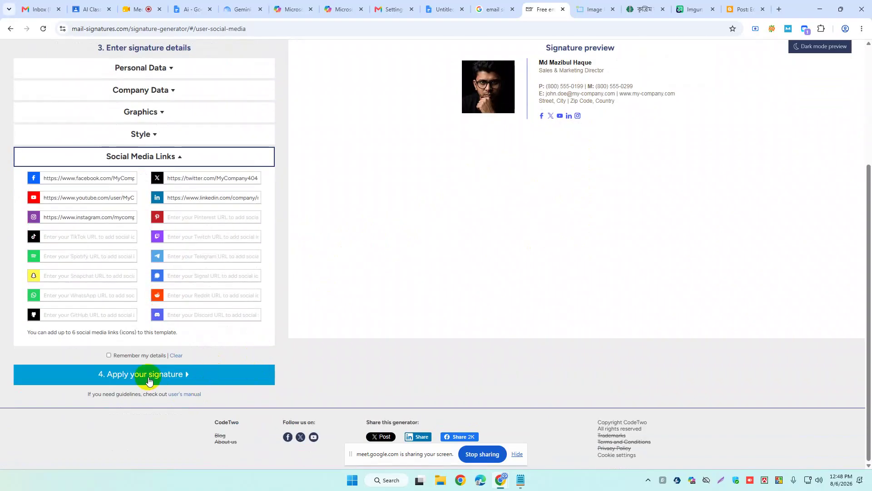
left_click(177, 379)
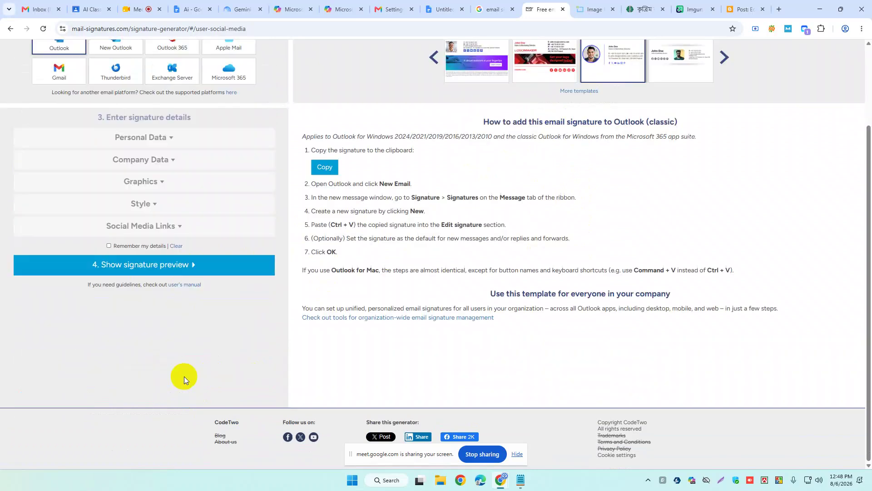
scroll(436, 195, "up", 3)
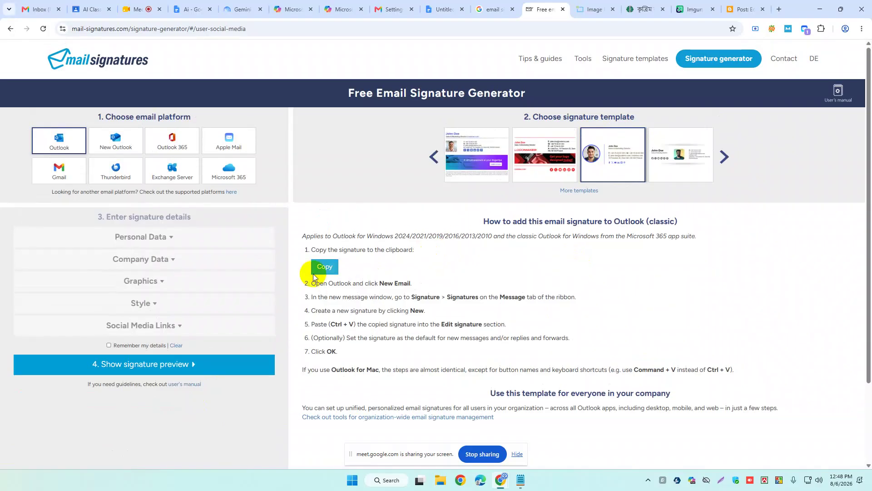
left_click(327, 272)
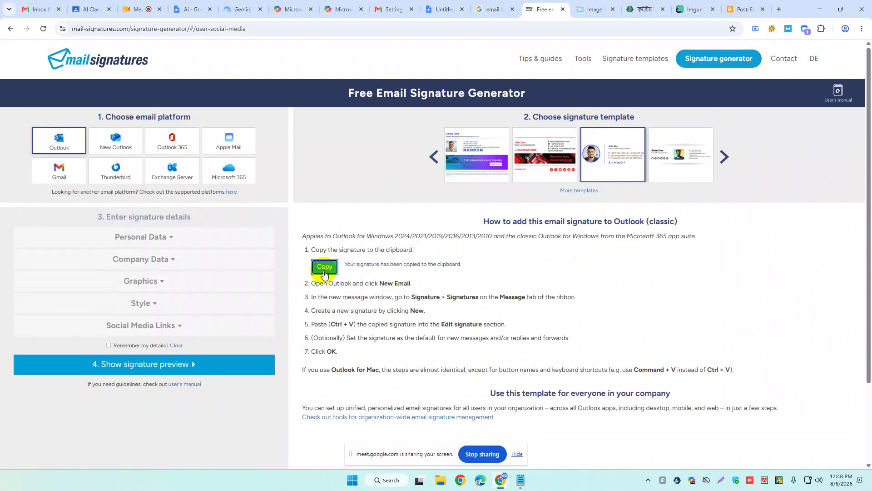
Step: Switch to the Gmail settings and paste the copied signature into the empty "email 1" signature
left_click(385, 8)
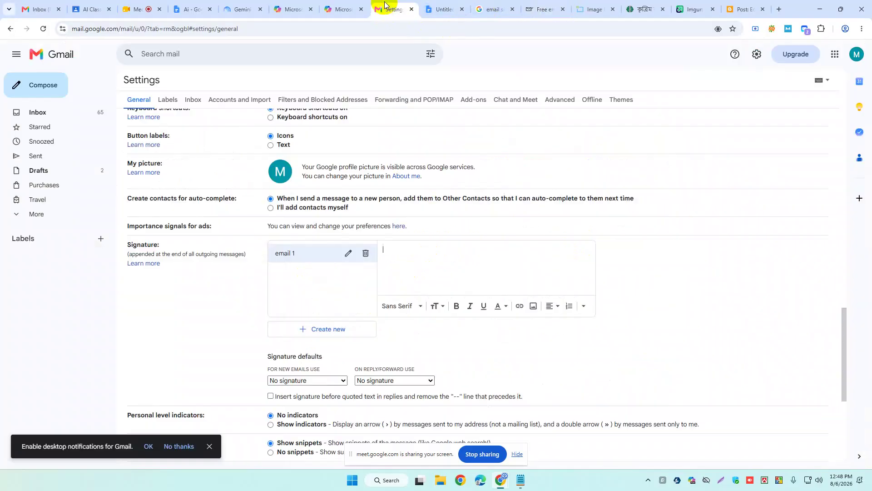
left_click(399, 259)
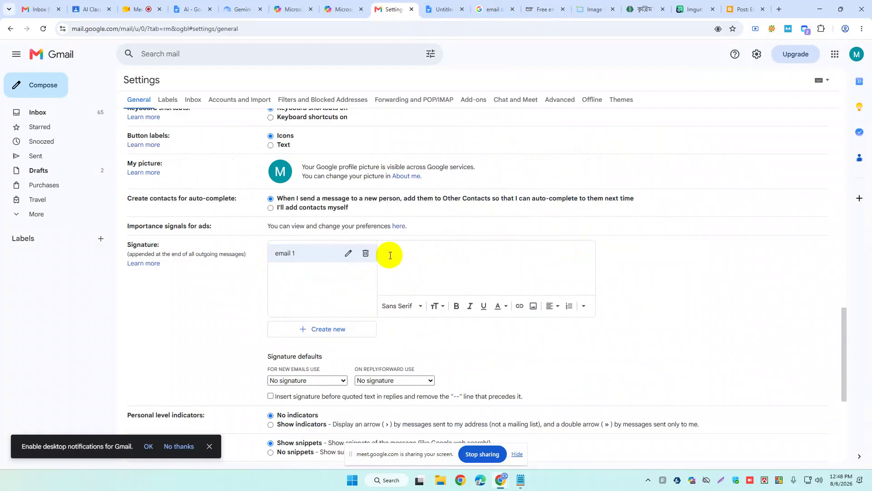
key("ctrl+v")
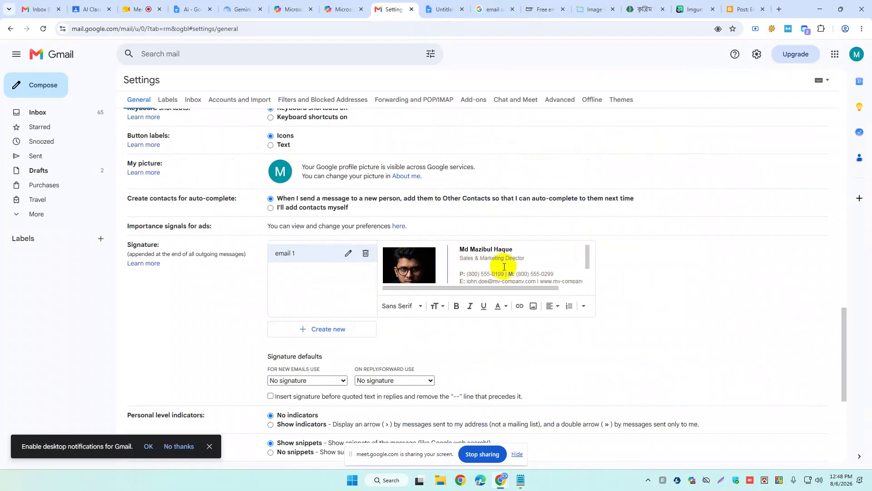
scroll(502, 272, "down", 2)
scroll(486, 275, "up", 1)
scroll(488, 271, "up", 1)
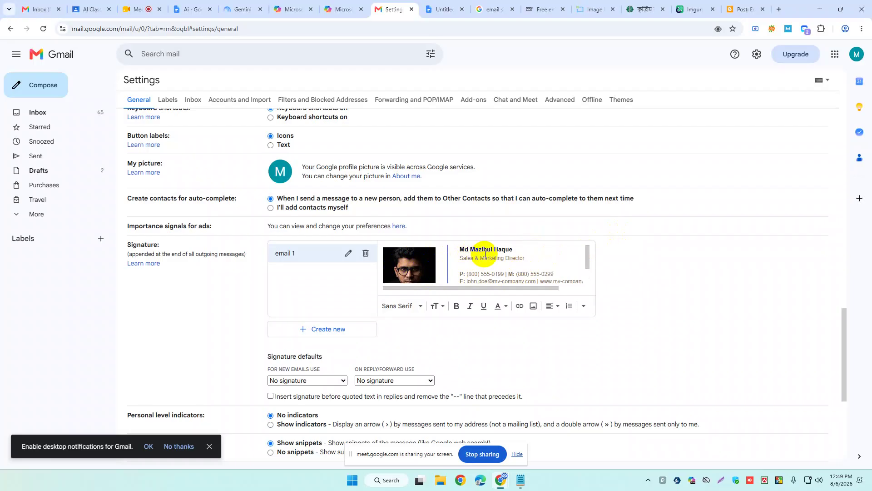
Step: Set "email 1" as the default signature for new emails and for replies and forwards
scroll(486, 254, "down", 5)
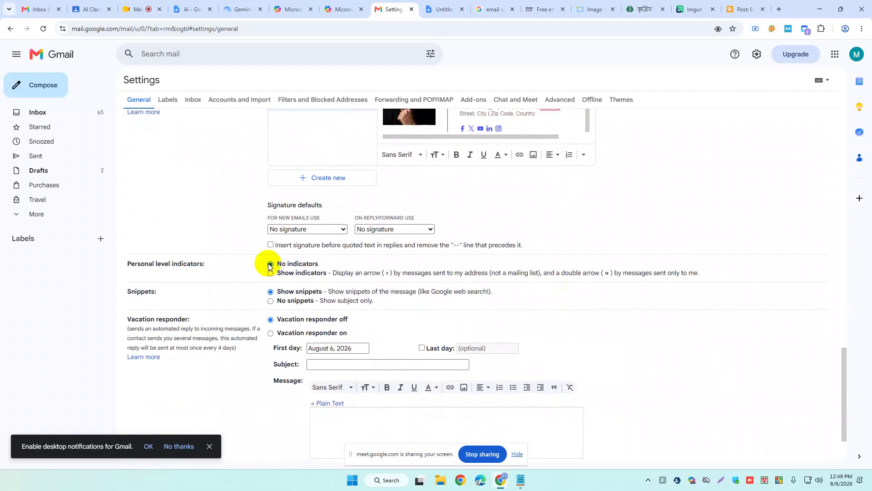
left_click(309, 230)
left_click(300, 251)
left_click(372, 230)
left_click(370, 252)
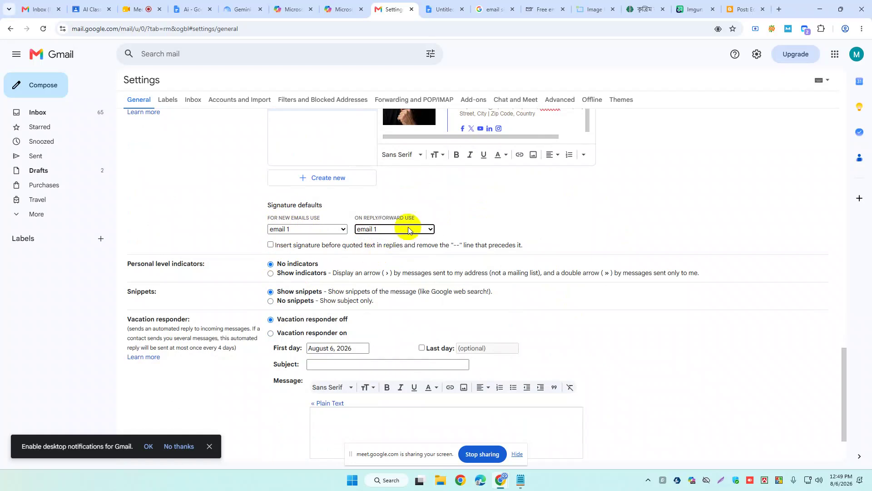
Step: Hide the screen-sharing bar, save the Gmail settings, and start a new message to check the signature
scroll(451, 271, "down", 2)
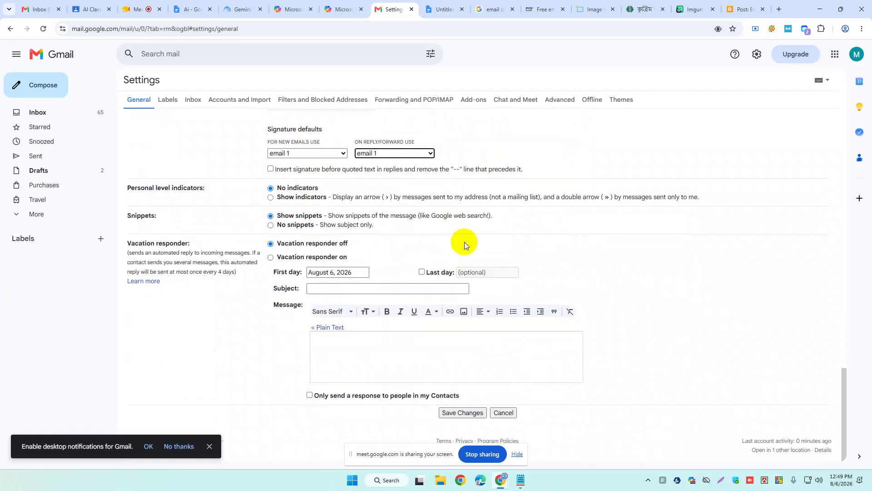
left_click(516, 455)
left_click(473, 415)
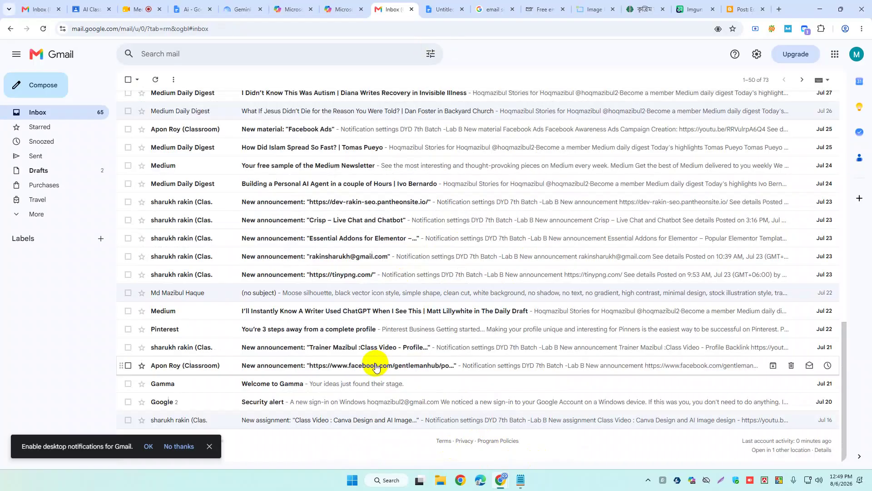
left_click(41, 90)
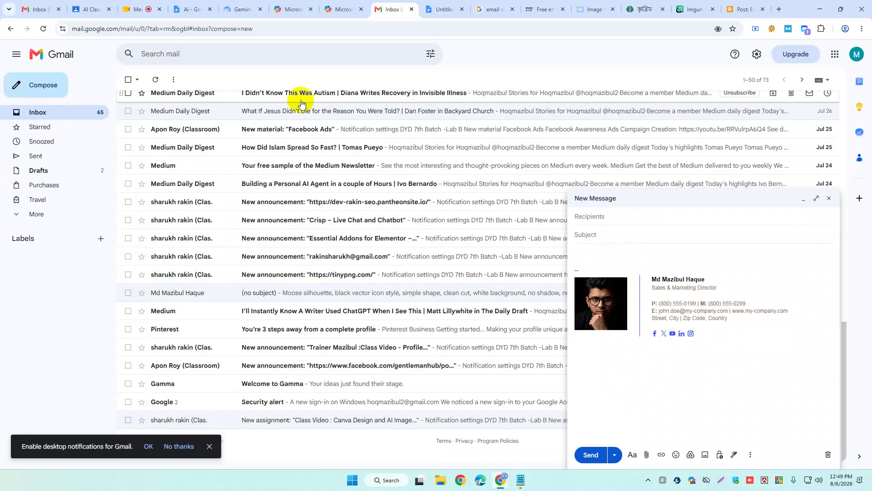
Step: Switch to the Microsoft Copilot page already open in the browser
left_click(293, 4)
left_click(184, 8)
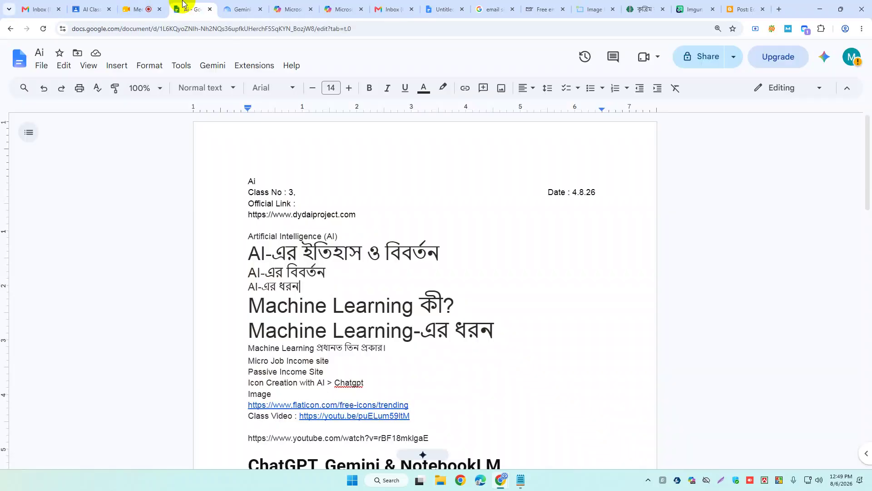
left_click(287, 5)
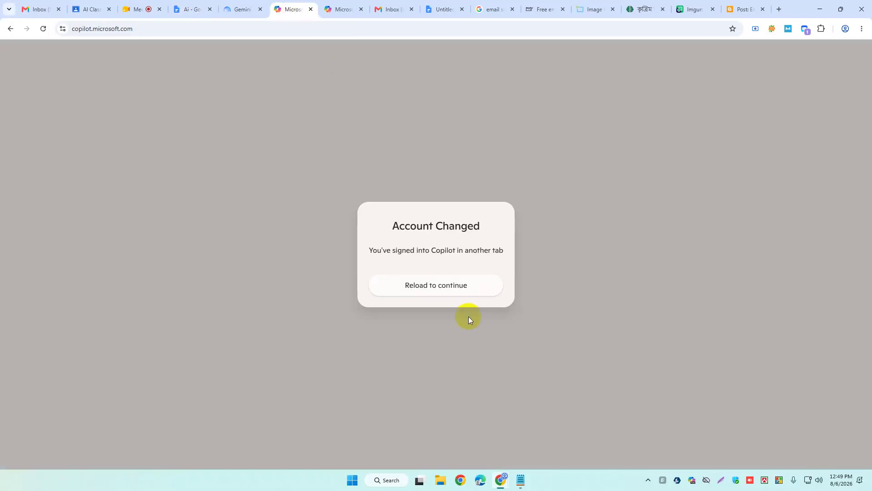